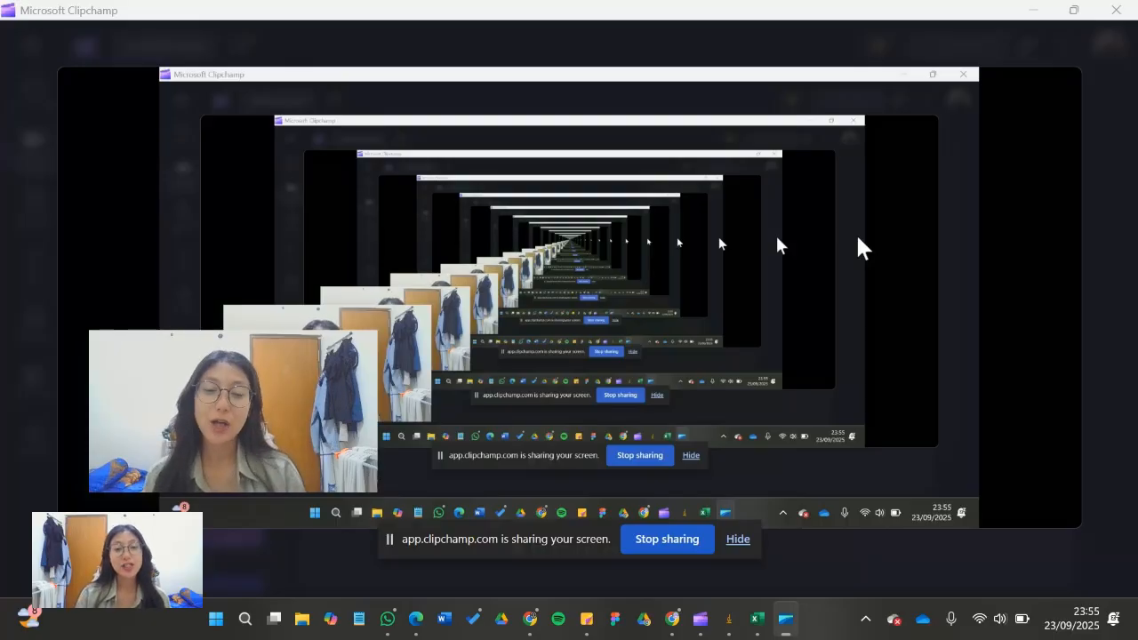
# Switch to ImageJ, open the Kanopi 1 image from the Pictures folder, and place its window beside the main window.
pyautogui.moveTo(826, 311)
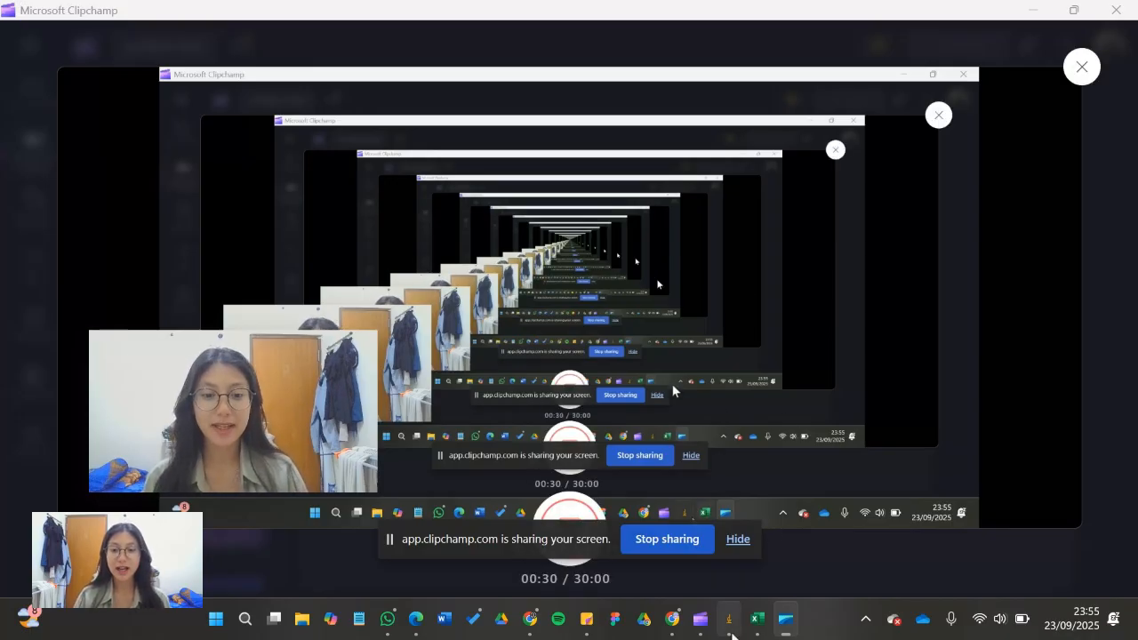
pyautogui.click(728, 618)
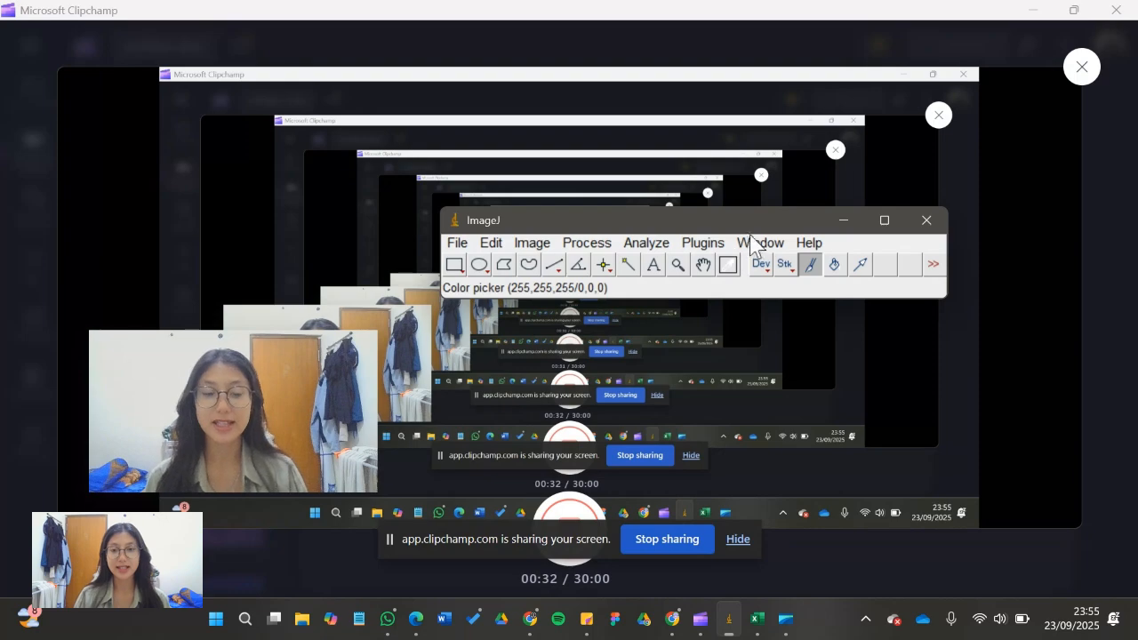
pyautogui.moveTo(519, 228); pyautogui.dragTo(545, 191)
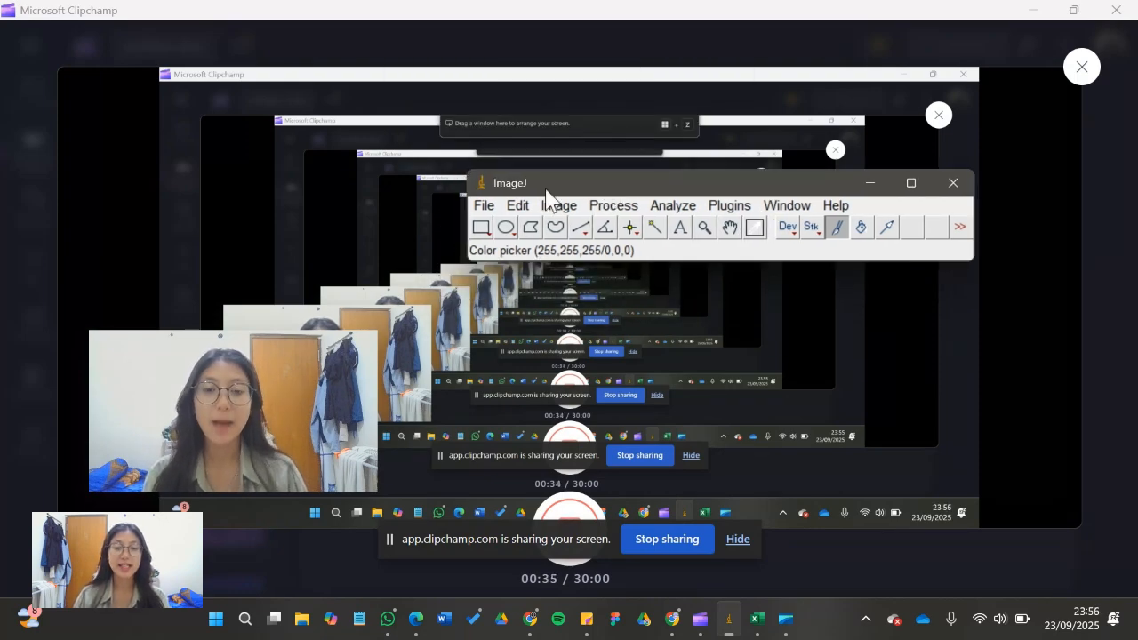
pyautogui.click(484, 206)
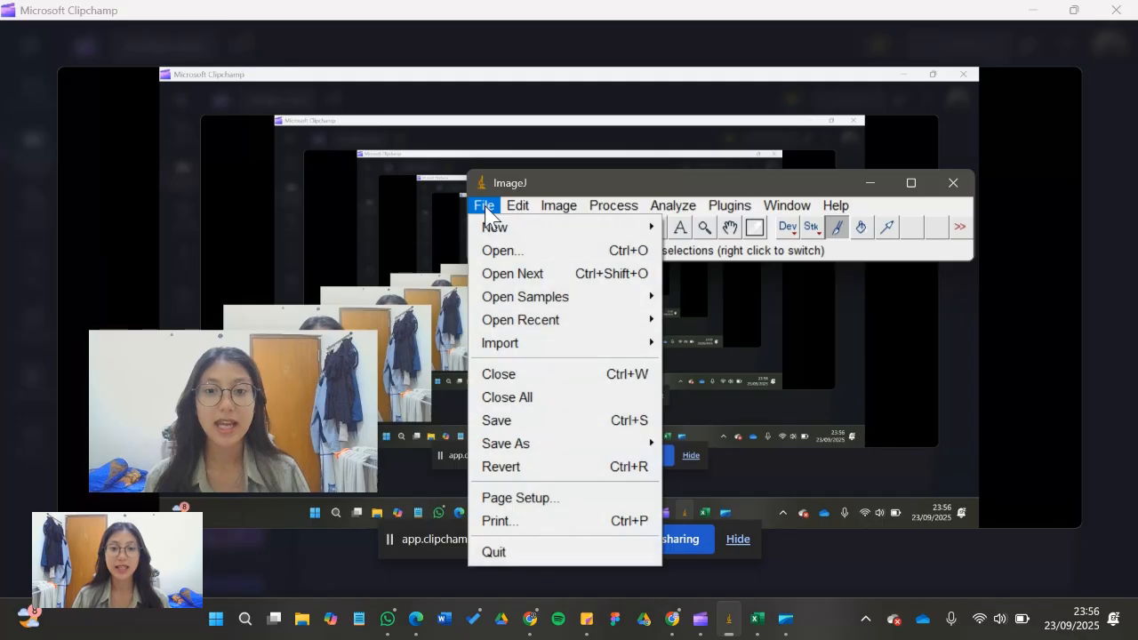
pyautogui.click(503, 252)
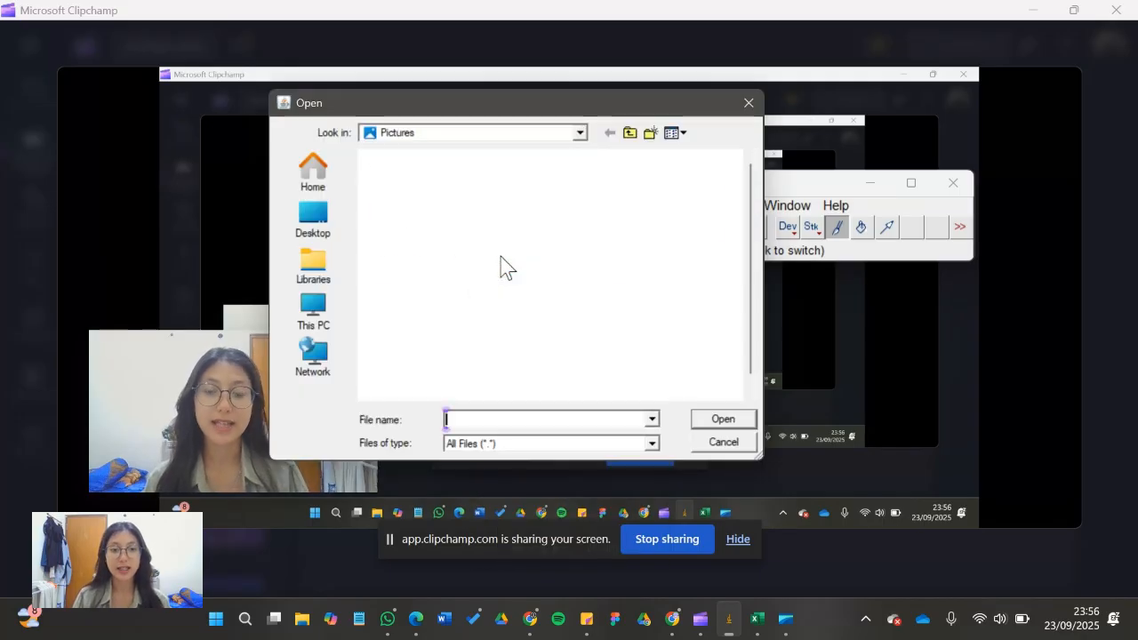
pyautogui.click(591, 225)
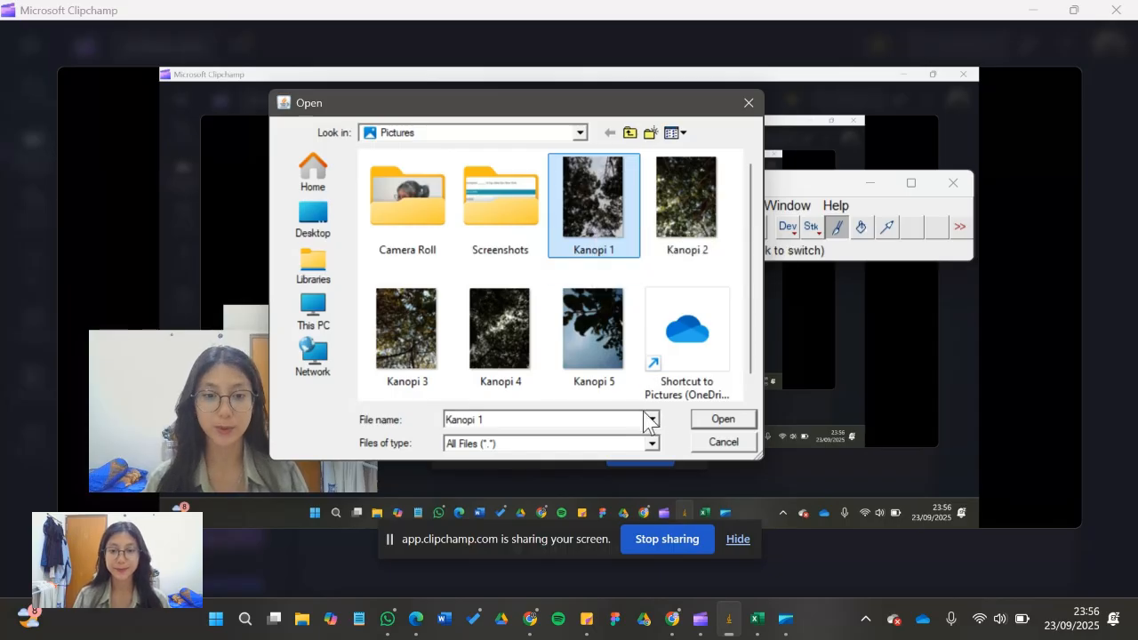
pyautogui.click(715, 419)
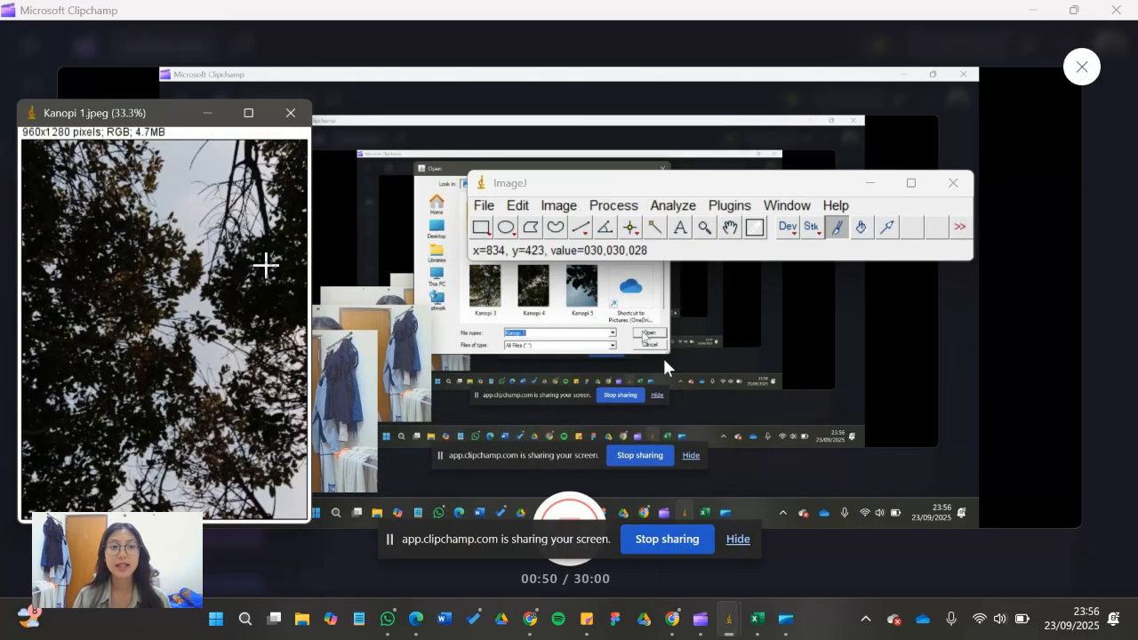
pyautogui.moveTo(157, 118); pyautogui.dragTo(301, 112)
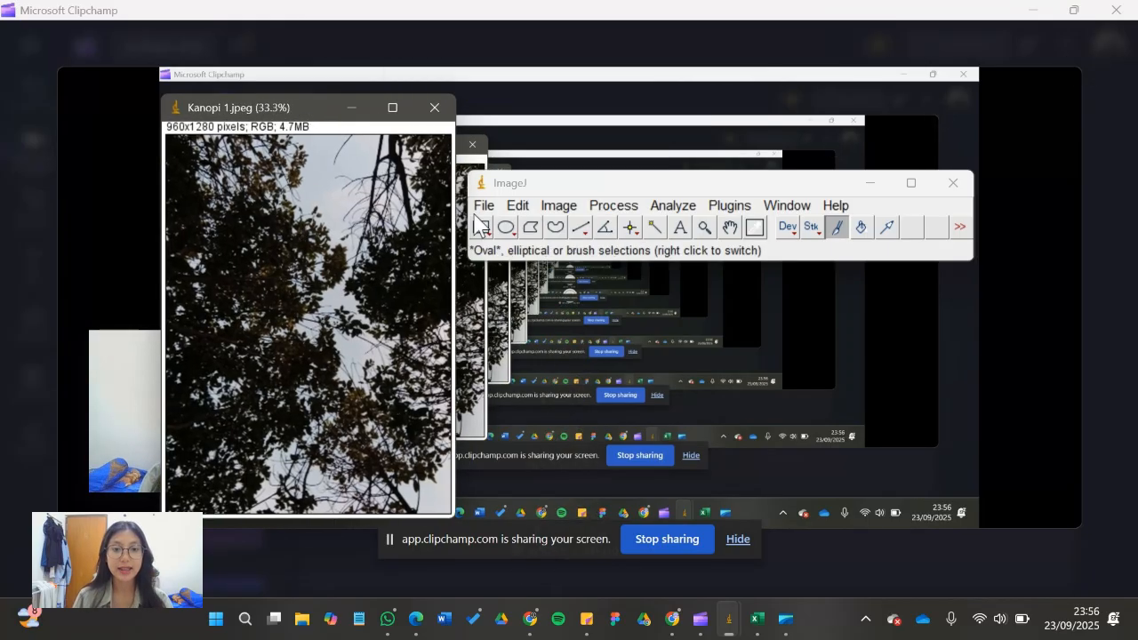
# Convert the Kanopi 1 image to 8-bit.
pyautogui.click(558, 205)
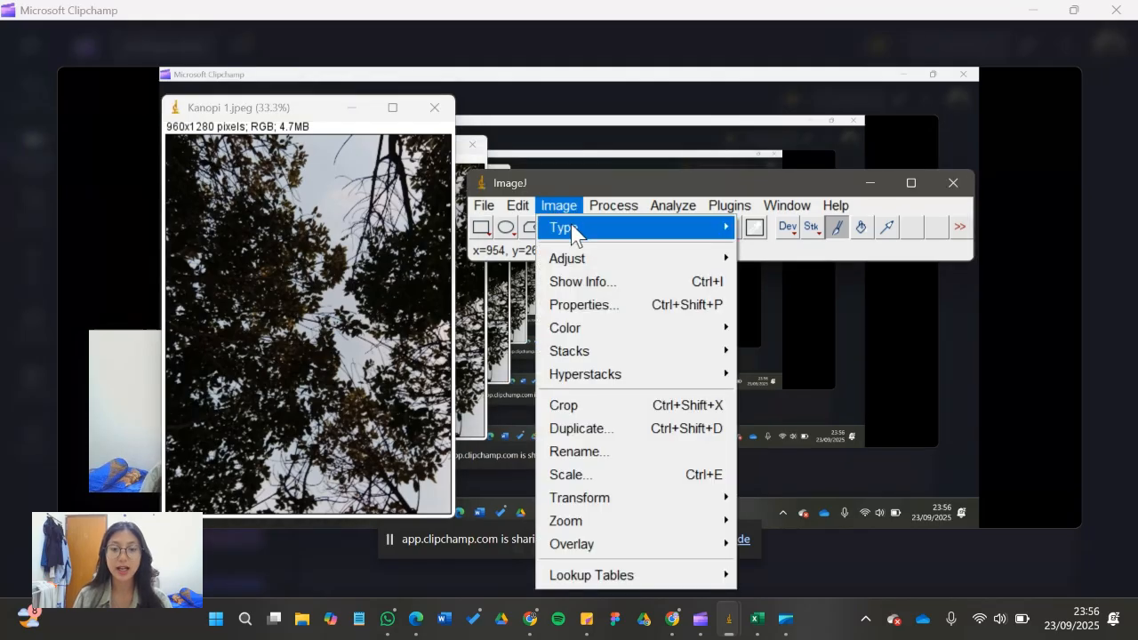
pyautogui.moveTo(573, 233)
pyautogui.click(761, 229)
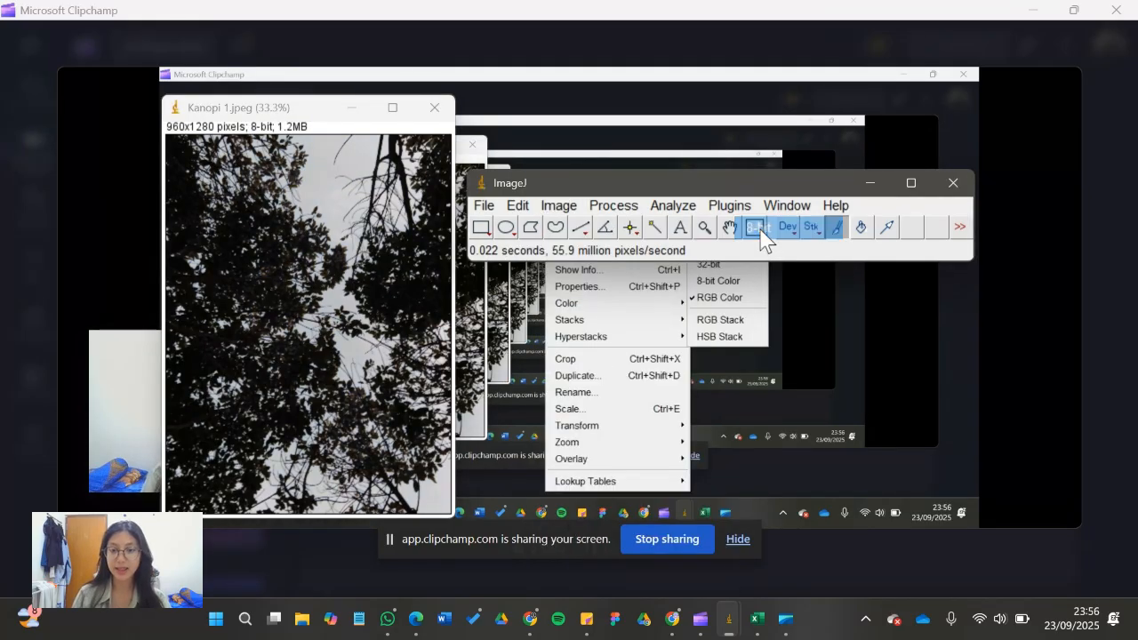
# Apply a Default-method threshold in B&W display mode to the Kanopi 1 image and close the threshold settings.
pyautogui.click(559, 206)
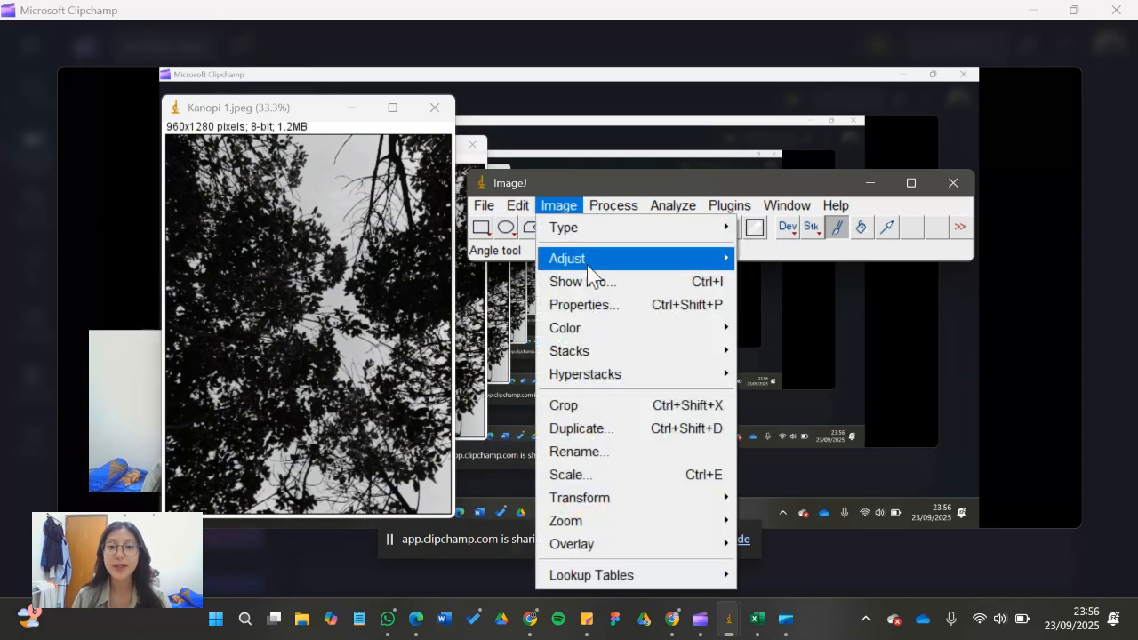
pyautogui.moveTo(588, 267)
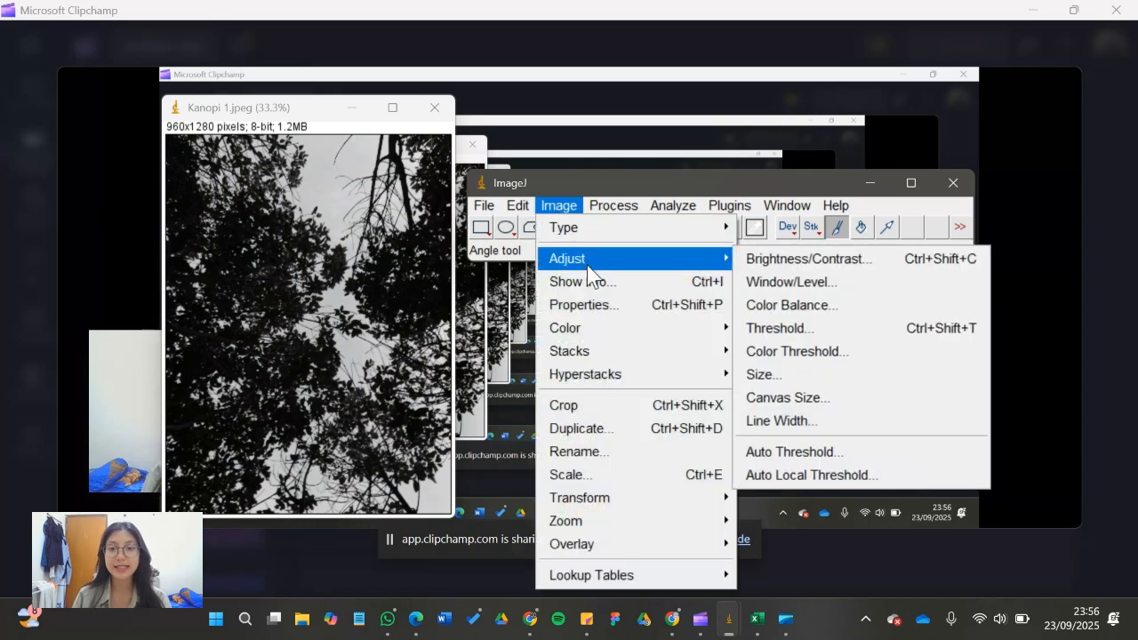
pyautogui.click(836, 329)
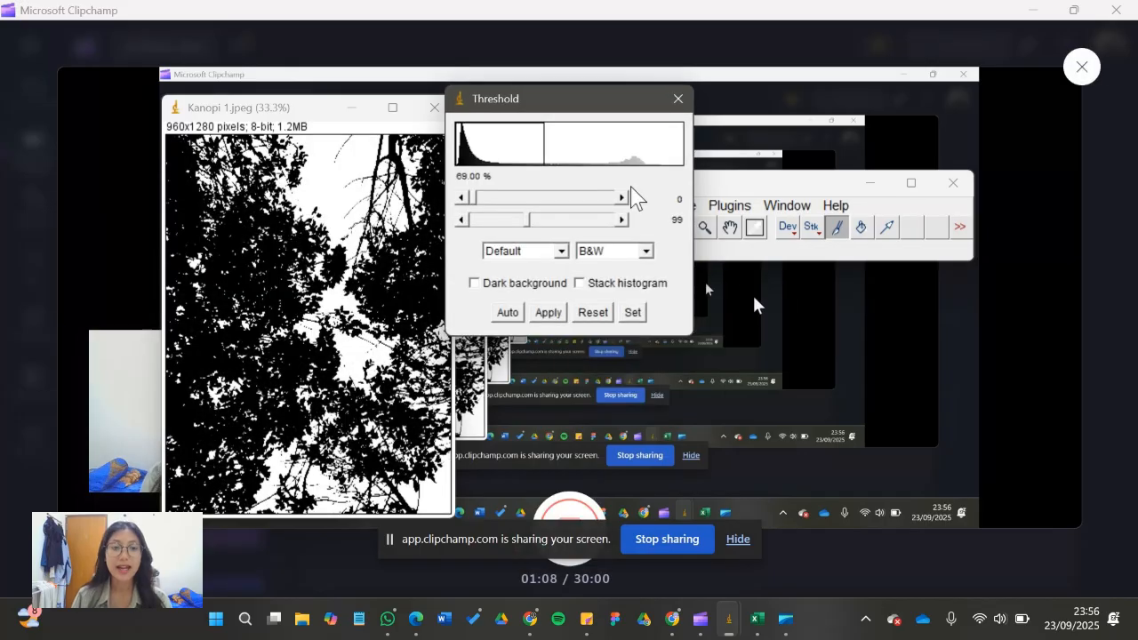
pyautogui.moveTo(551, 109); pyautogui.dragTo(598, 115)
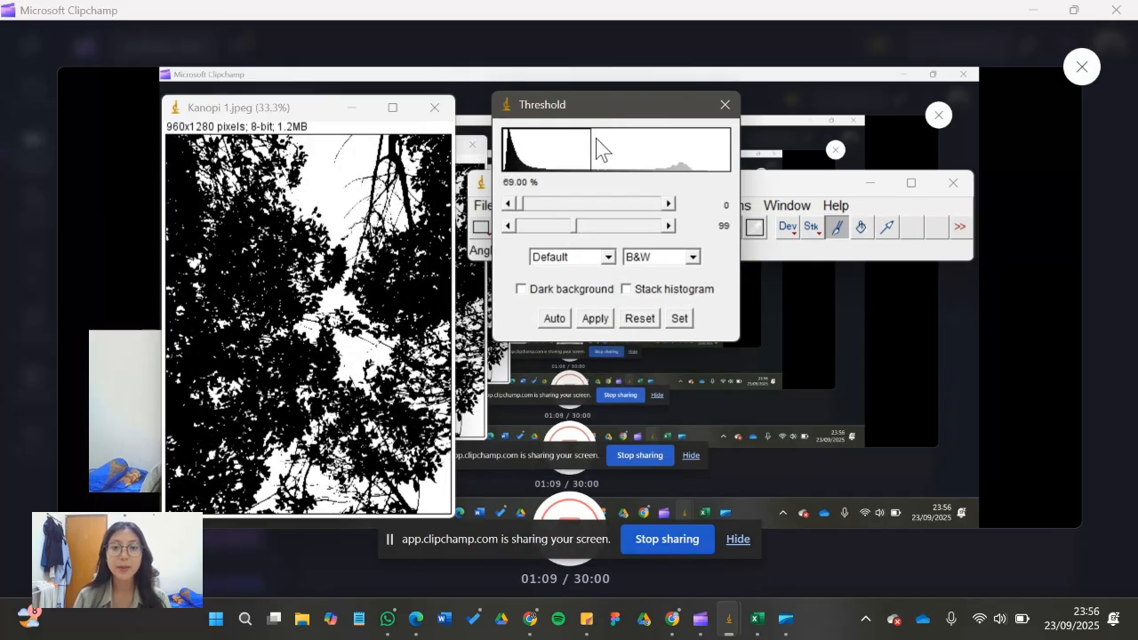
pyautogui.click(654, 257)
pyautogui.click(657, 286)
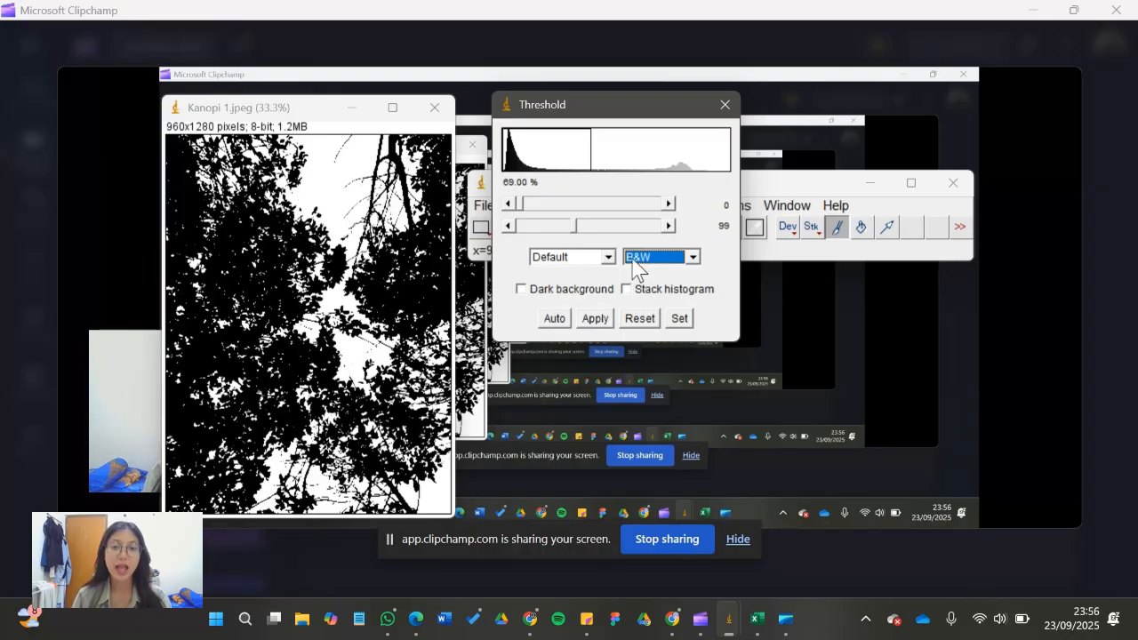
pyautogui.click(588, 320)
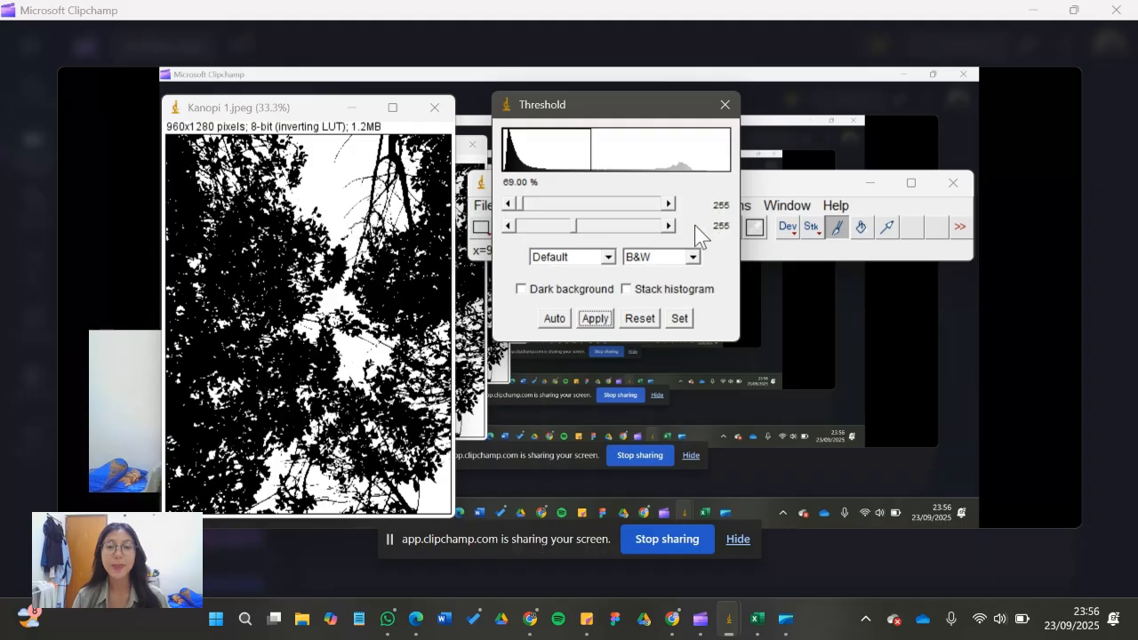
pyautogui.click(725, 105)
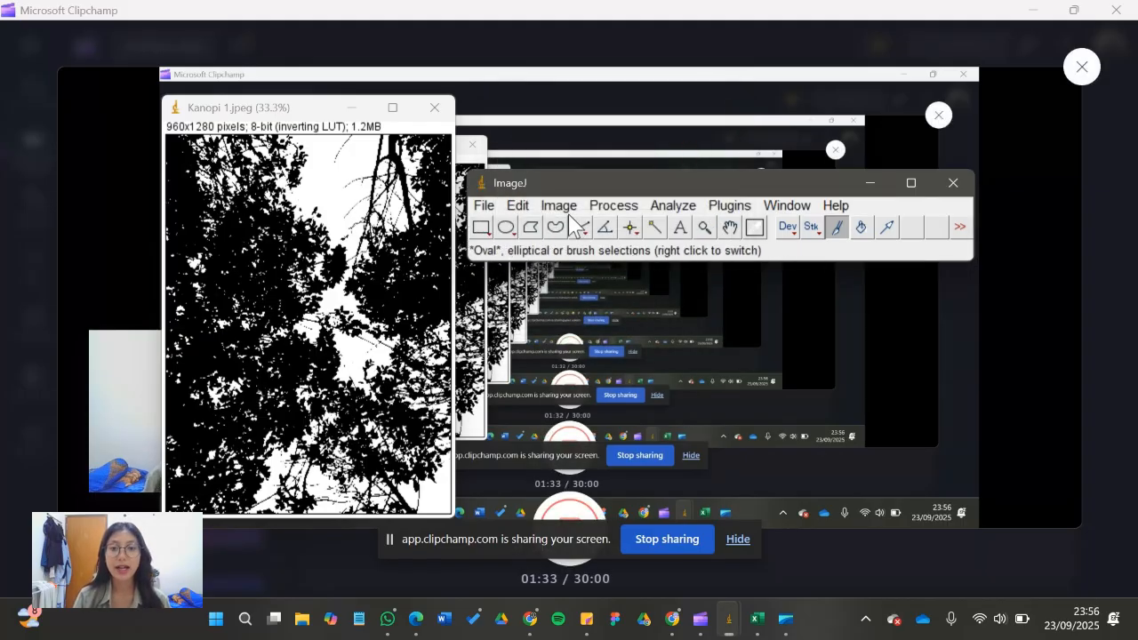
# Generate the histogram of the thresholded Kanopi 1 image and move it clear of the image.
pyautogui.click(672, 207)
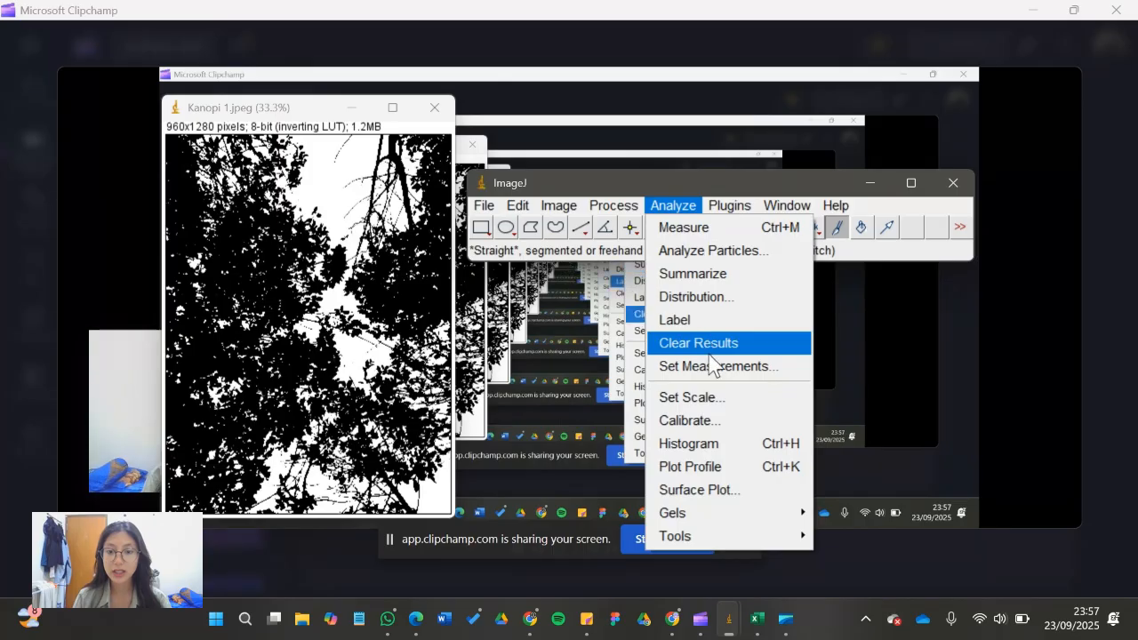
pyautogui.click(718, 440)
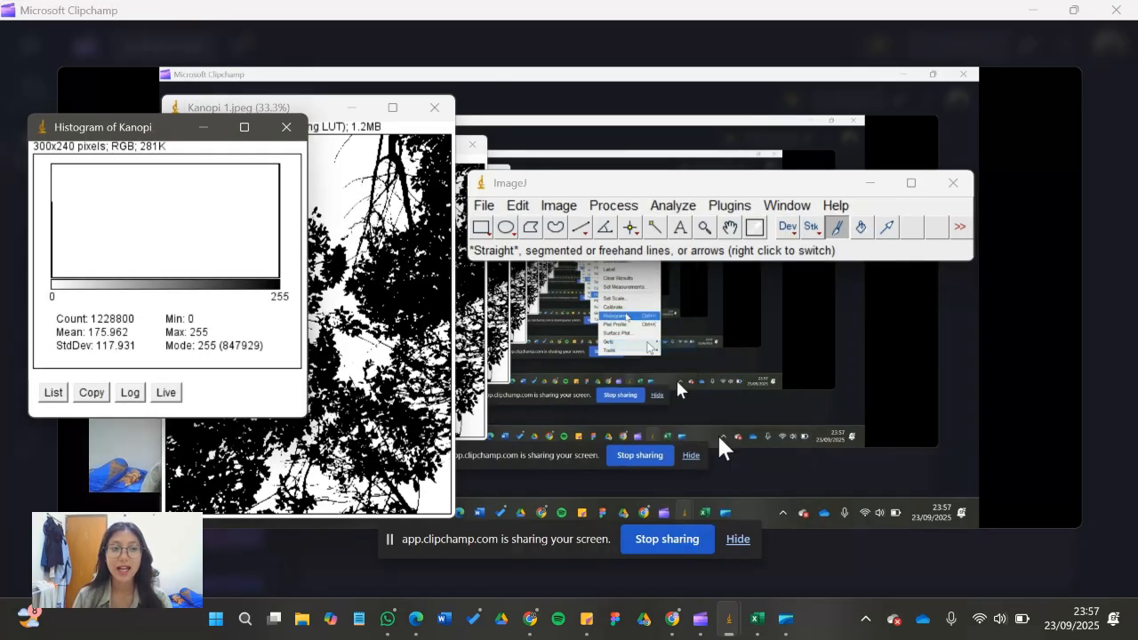
pyautogui.moveTo(140, 132); pyautogui.dragTo(644, 270)
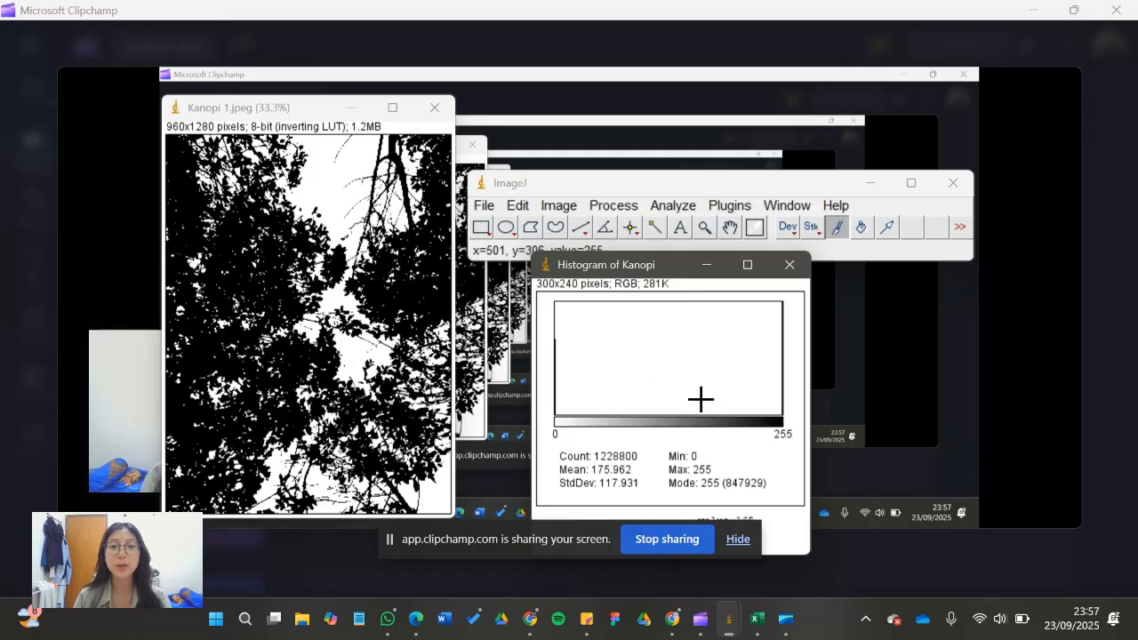
# Switch to the canopy cover workbook in Excel and tile it side by side with the Kanopi histogram.
pyautogui.click(761, 620)
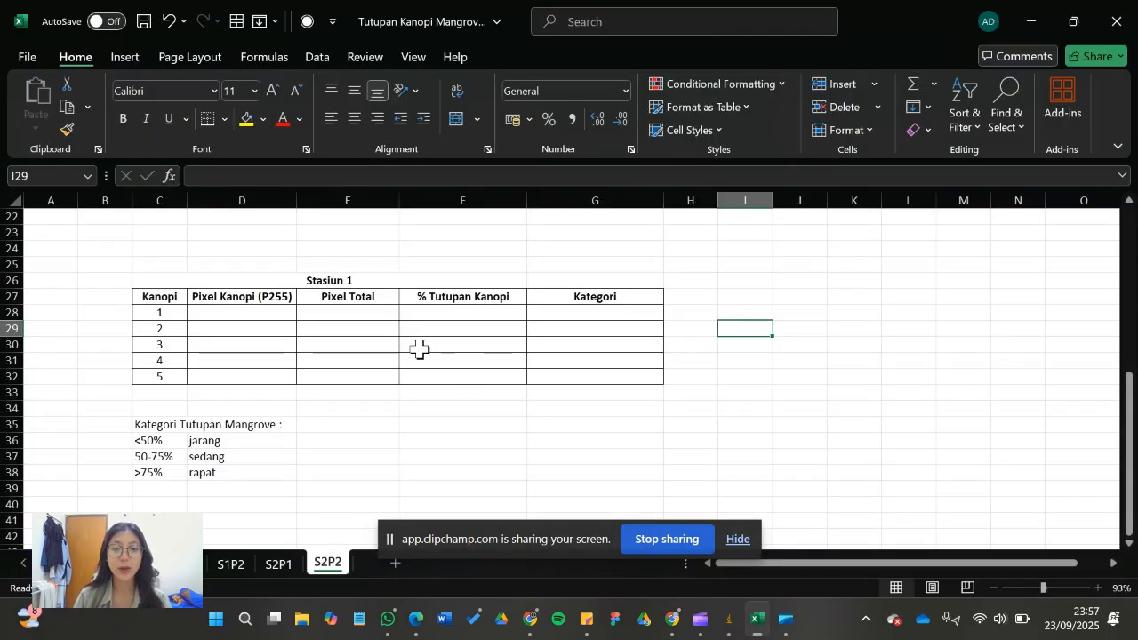
pyautogui.moveTo(736, 627)
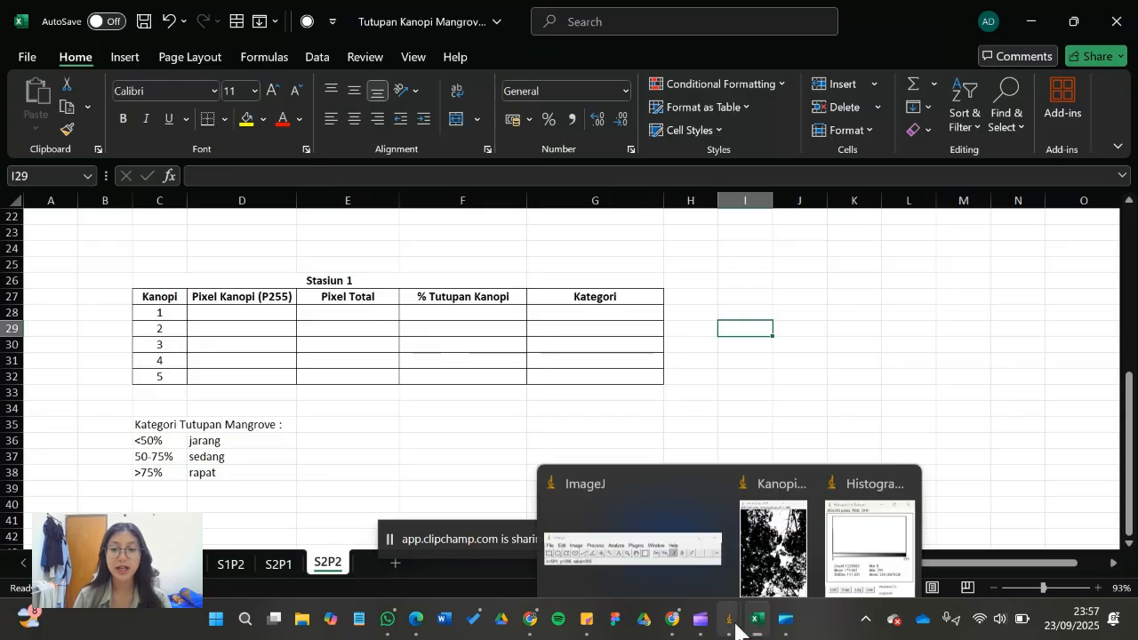
pyautogui.click(871, 542)
pyautogui.moveTo(647, 267); pyautogui.dragTo(858, 156)
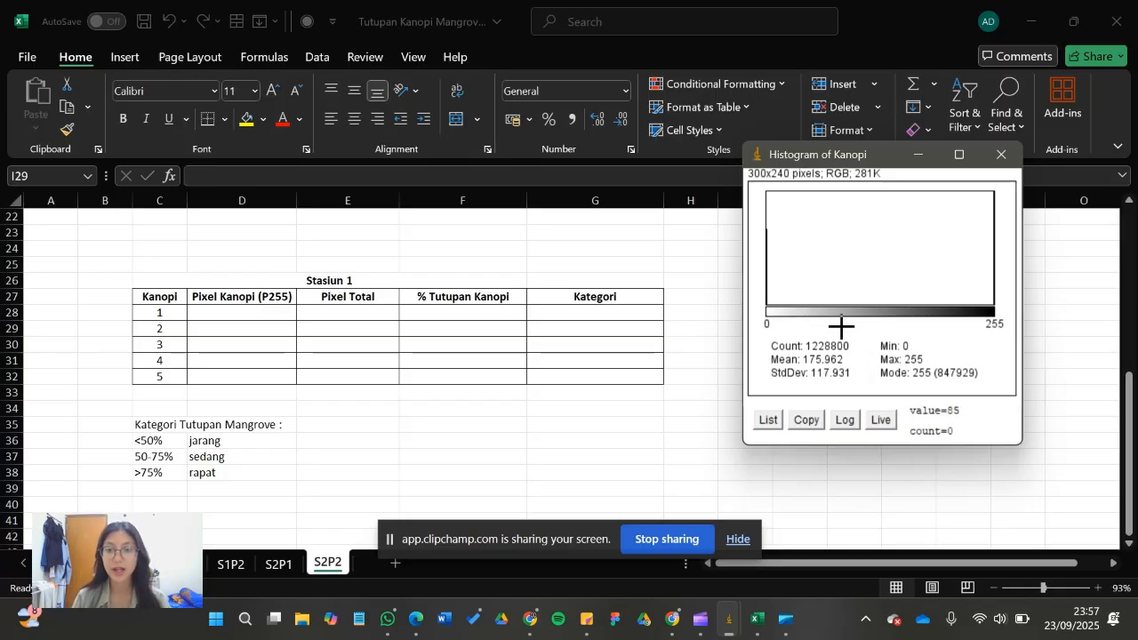
pyautogui.click(255, 314)
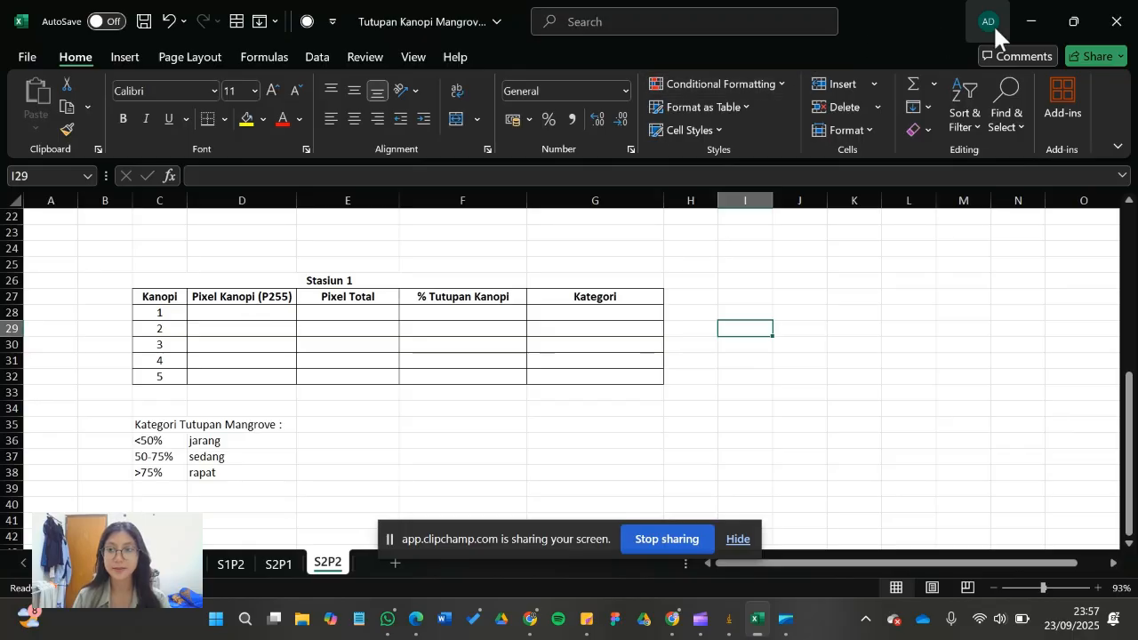
pyautogui.click(1070, 21)
pyautogui.moveTo(664, 185); pyautogui.dragTo(2, 342)
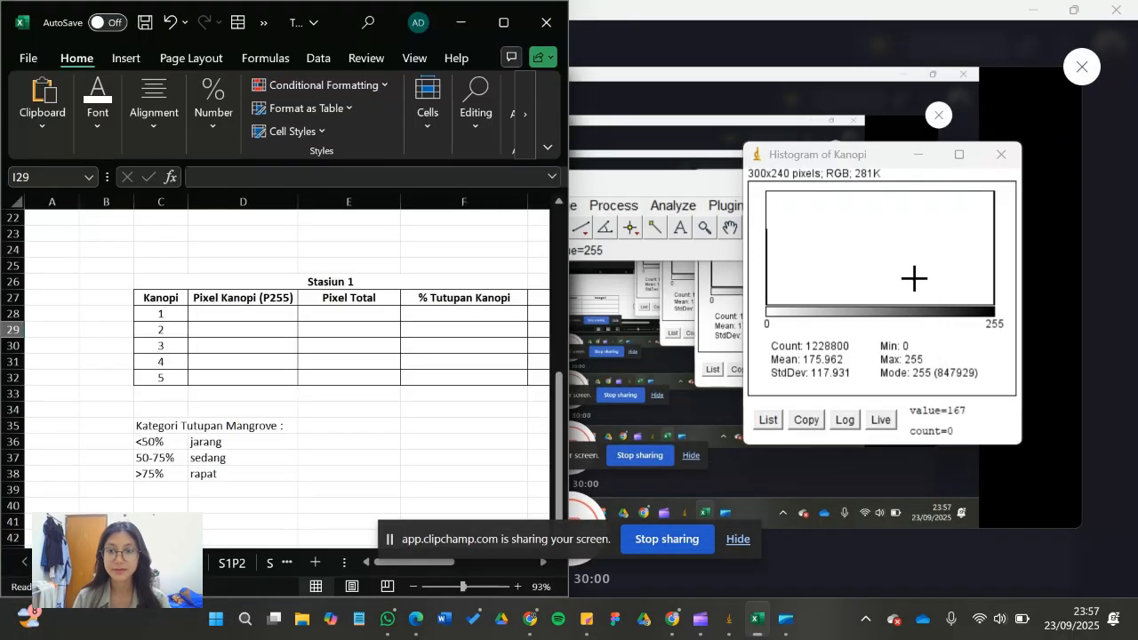
pyautogui.click(749, 158)
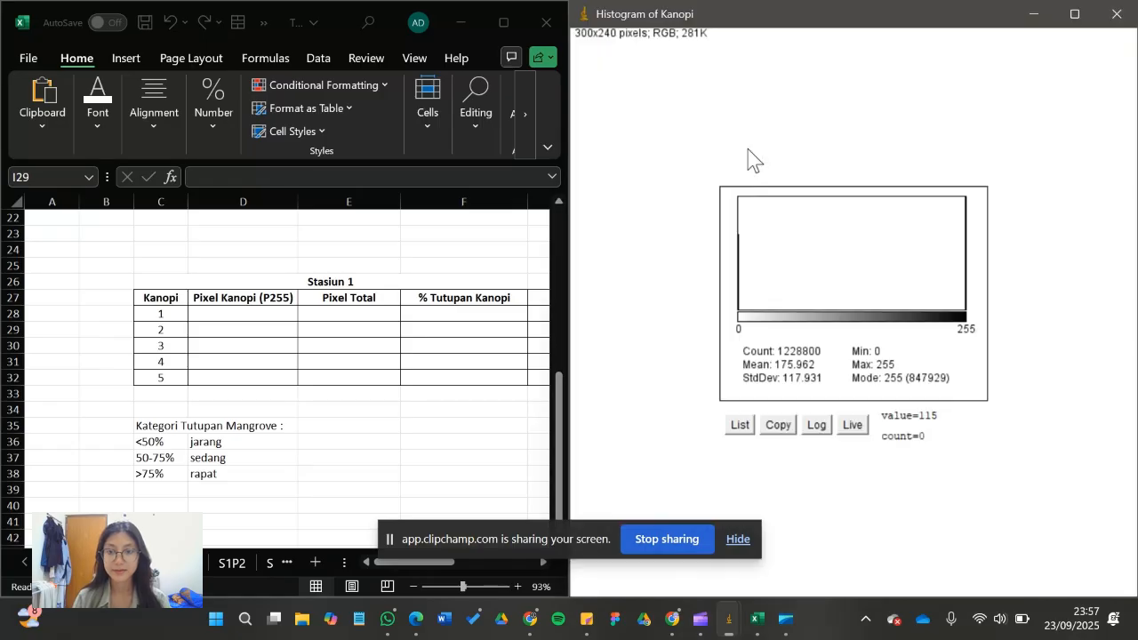
# Enter 847929 as Pixel Kanopi (P255) and 1228800 as Pixel Total for Kanopi 1 in the Stasiun 1 table.
pyautogui.click(243, 313)
pyautogui.scroll(-1, 541, 358)
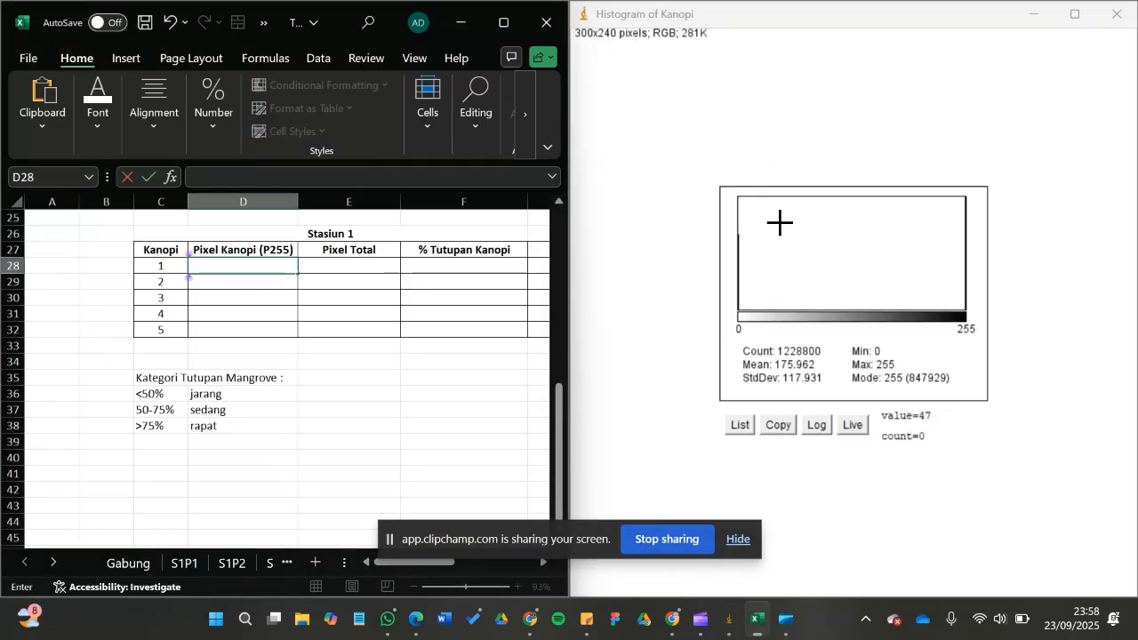
pyautogui.hscroll(2, 430, 324)
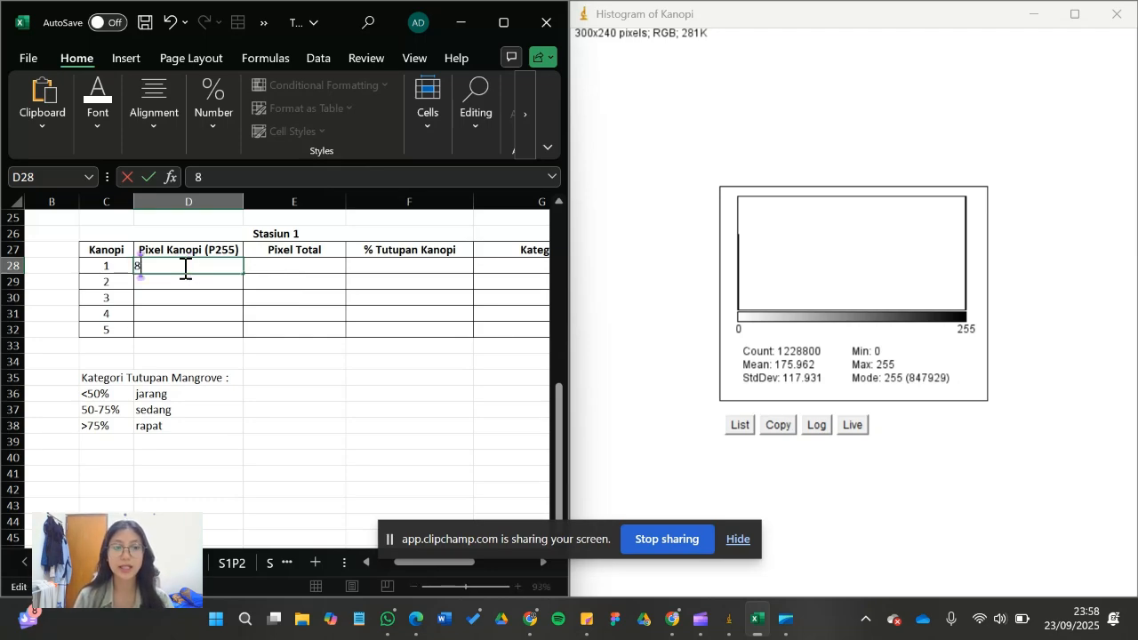
pyautogui.write('7929')
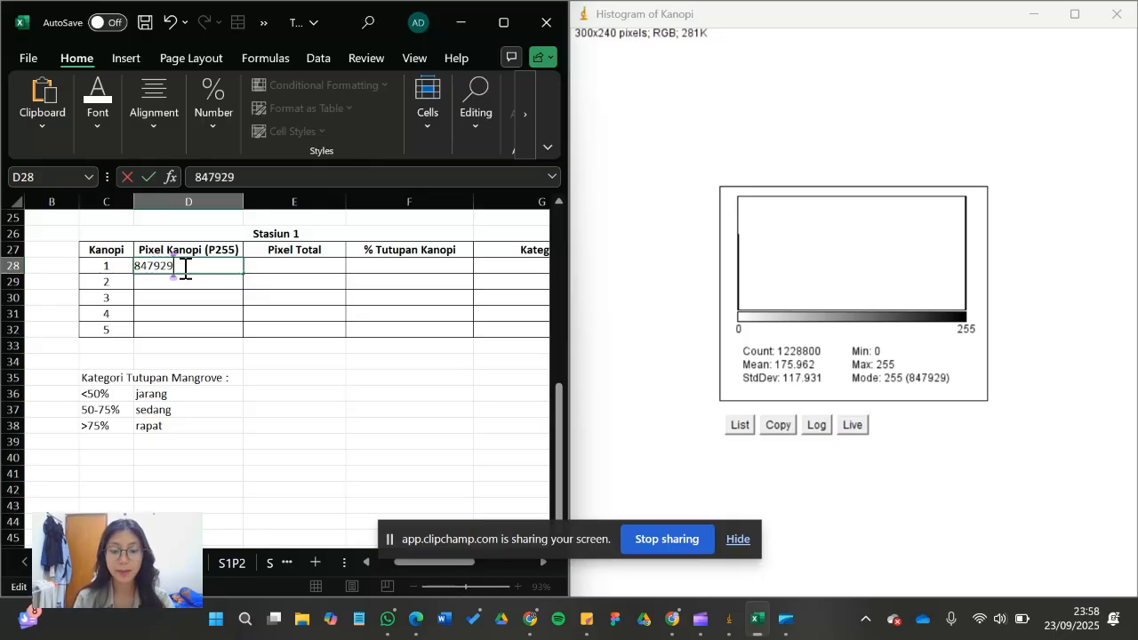
pyautogui.click(281, 267)
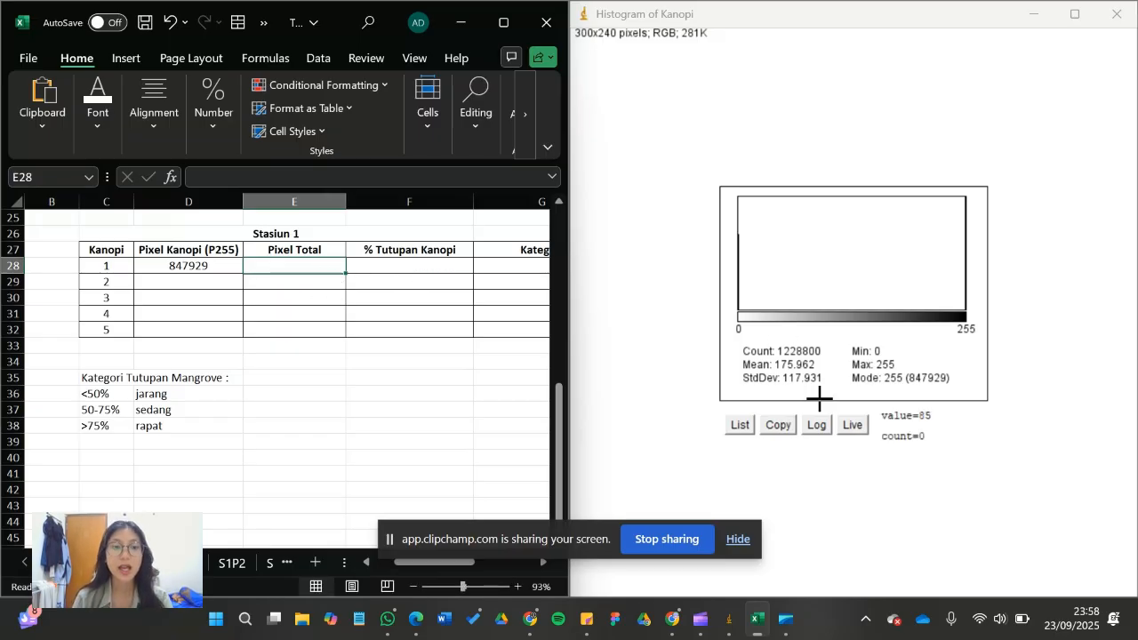
pyautogui.write('12')
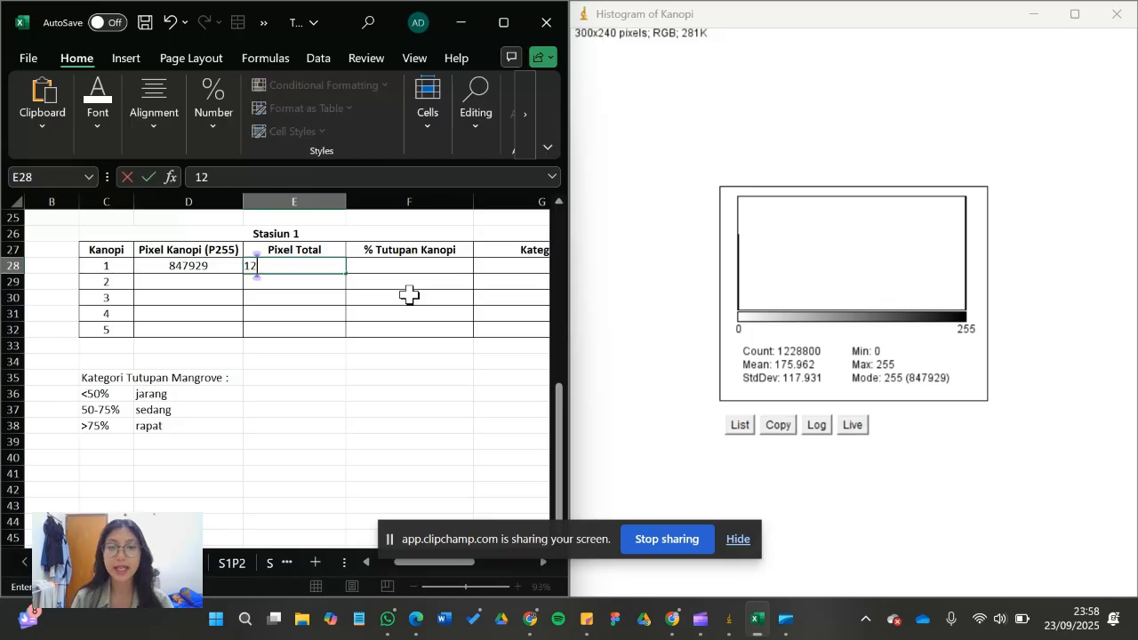
pyautogui.write('28800')
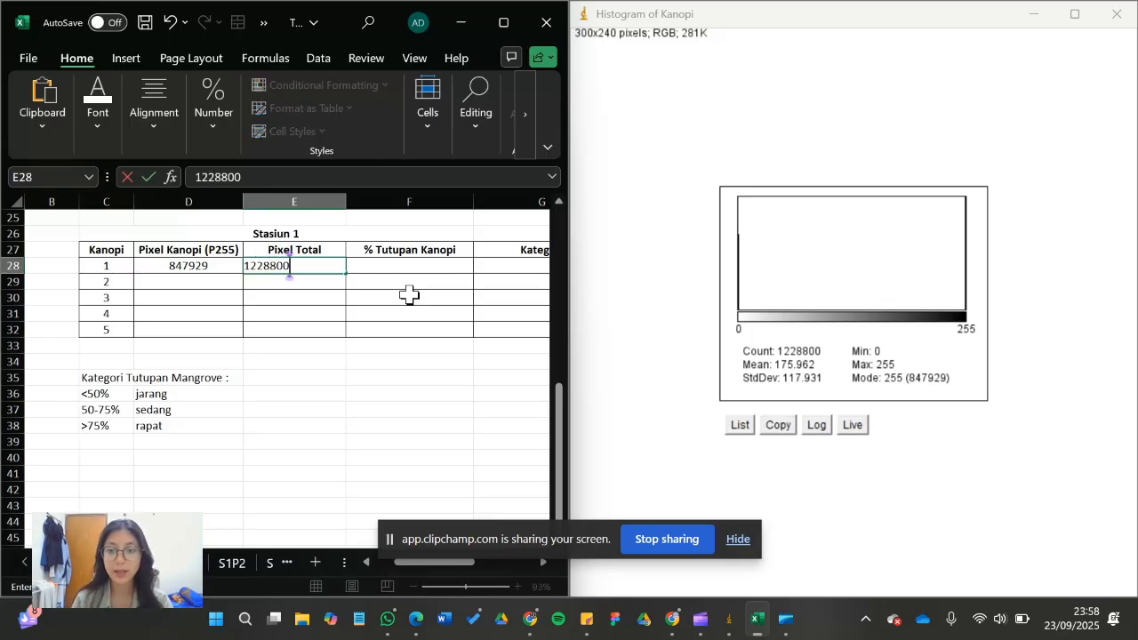
pyautogui.click(433, 267)
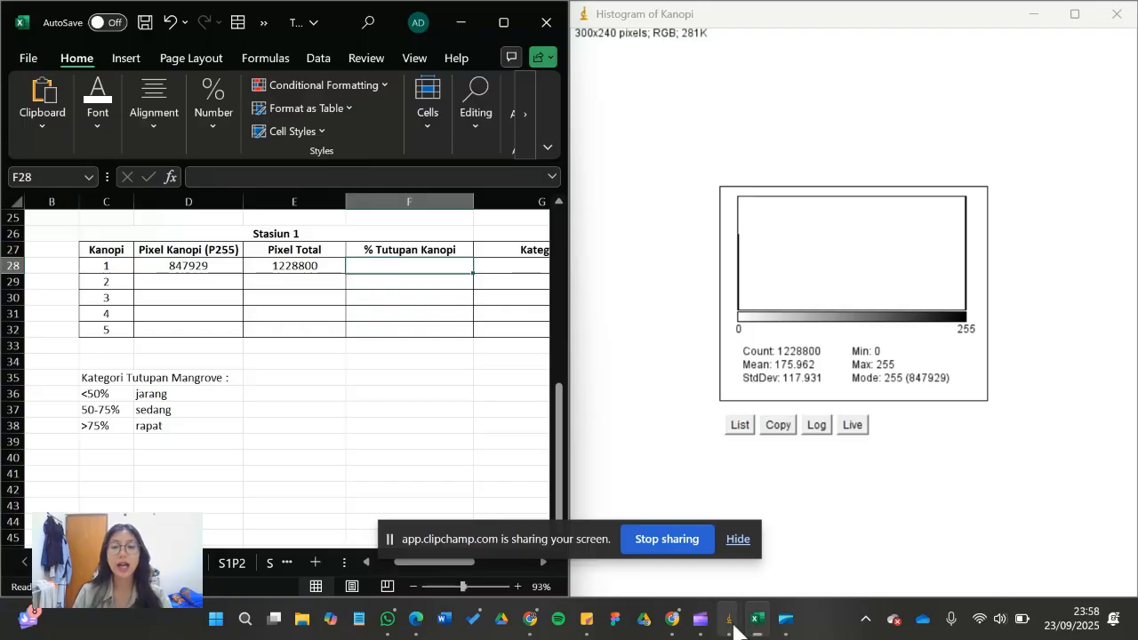
# Switch to ImageJ and open the Kanopi 2 photo from the Pictures folder.
pyautogui.moveTo(731, 622)
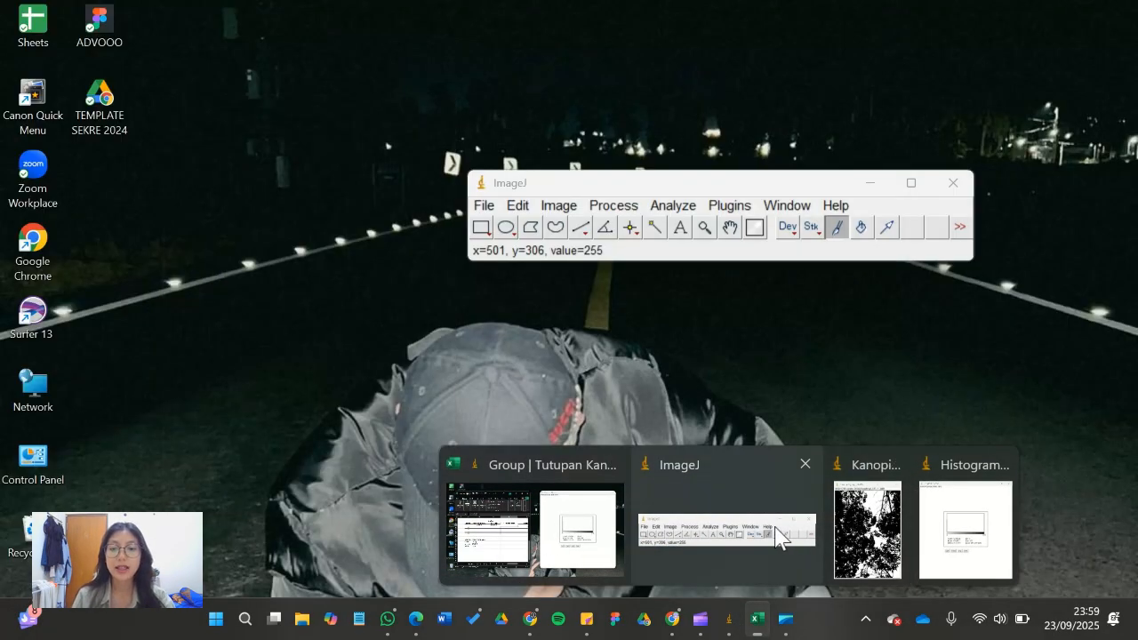
pyautogui.click(778, 537)
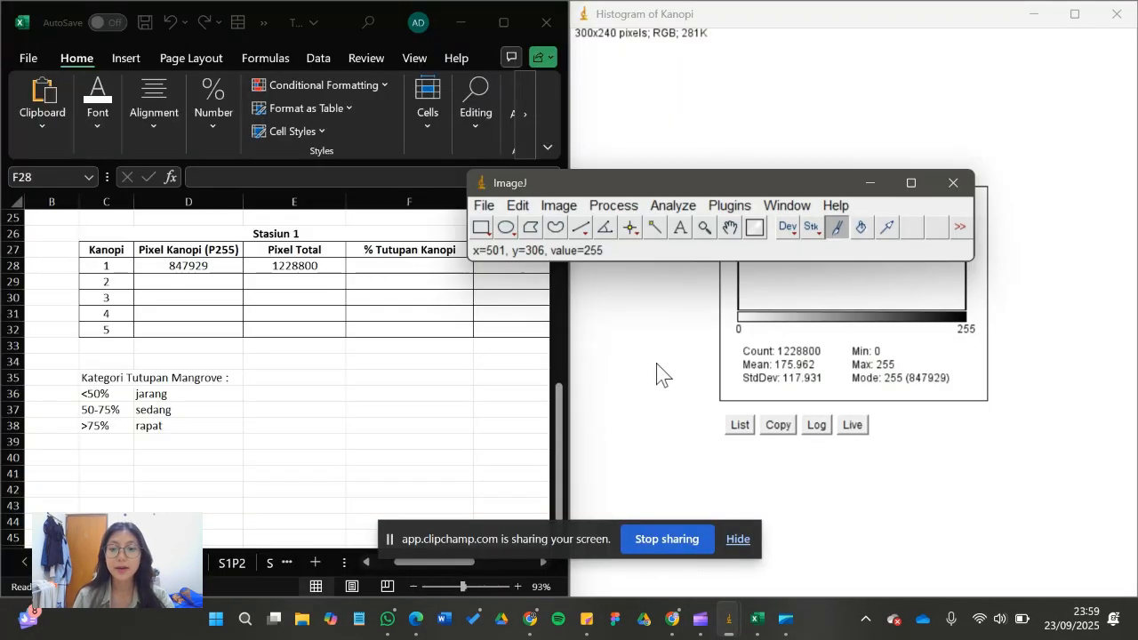
pyautogui.click(484, 206)
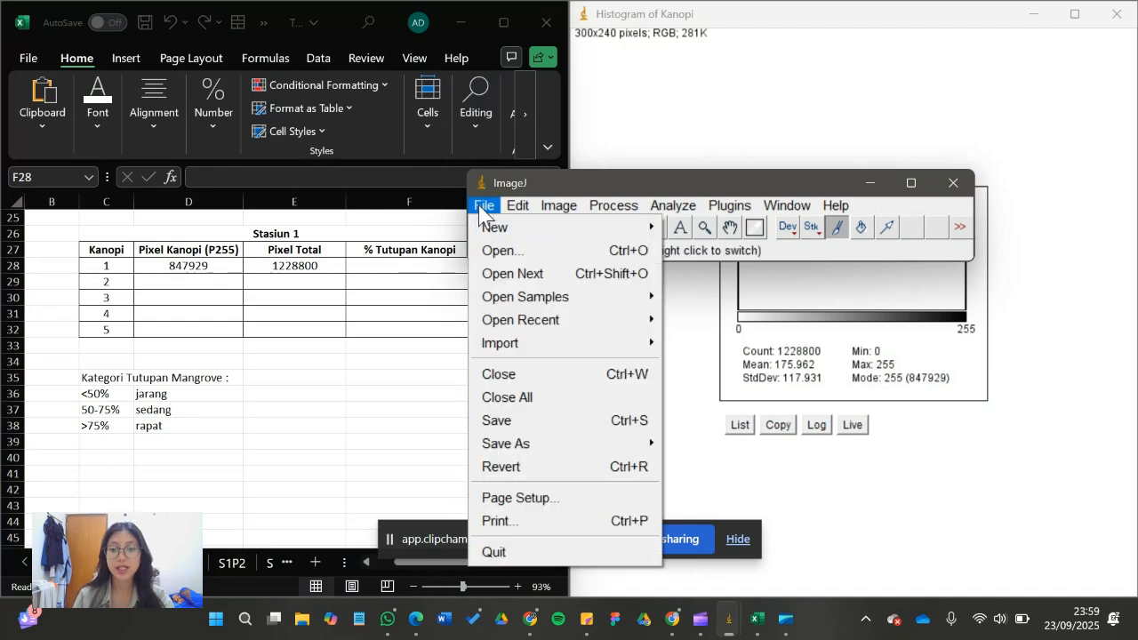
pyautogui.click(524, 250)
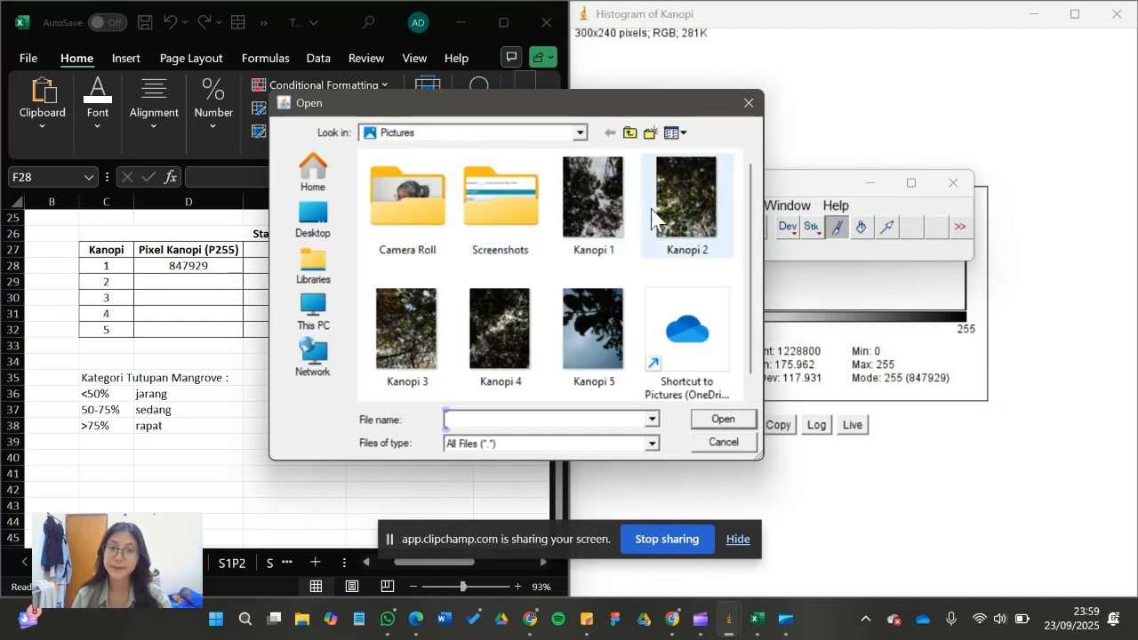
pyautogui.click(689, 202)
pyautogui.click(722, 419)
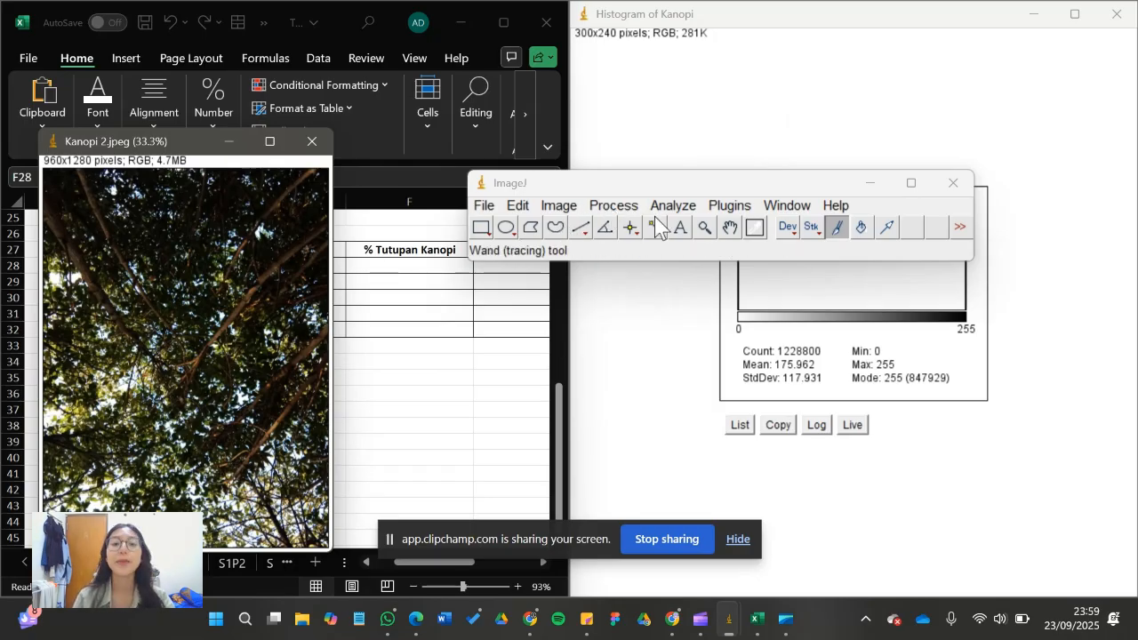
# Convert the Kanopi 2 image from RGB colour to 8-bit.
pyautogui.click(560, 208)
pyautogui.moveTo(595, 233)
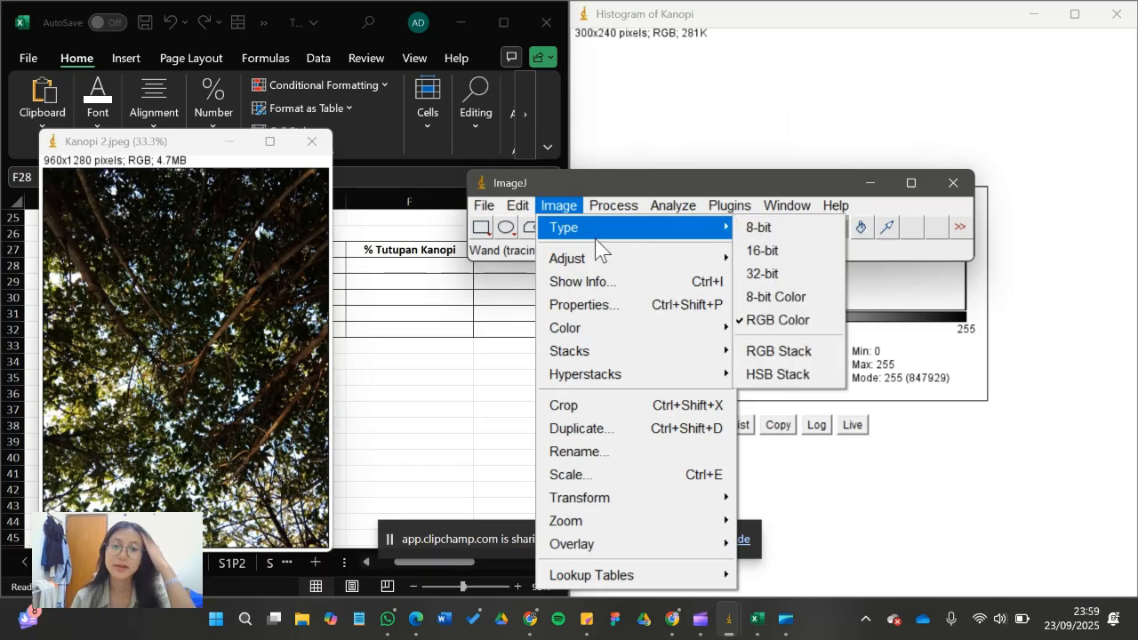
pyautogui.click(757, 227)
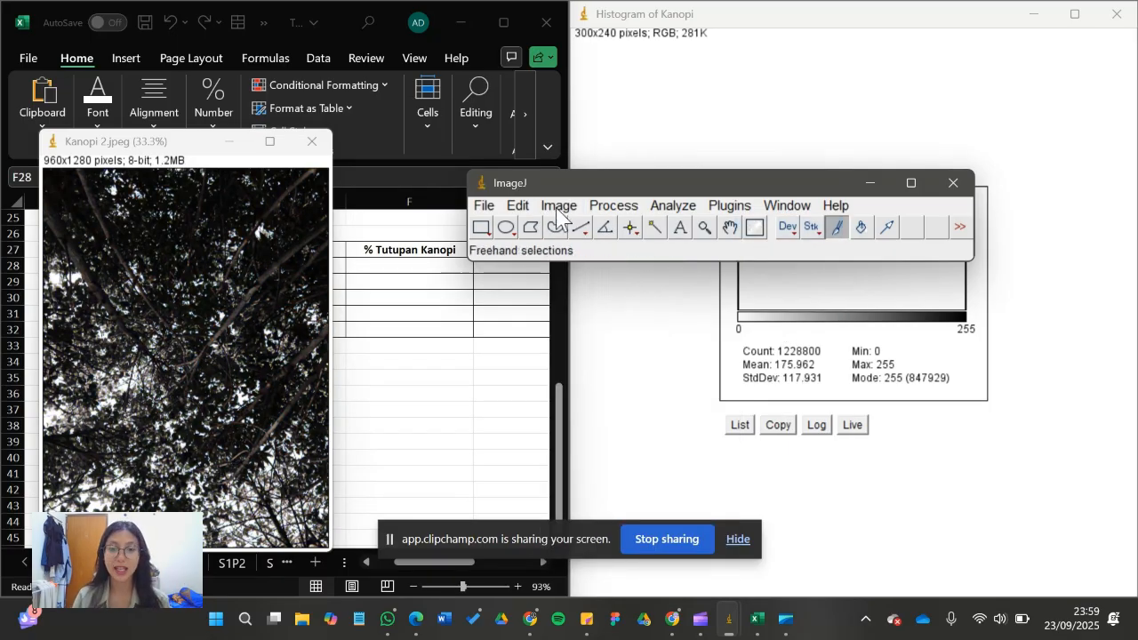
# Apply a Default-method threshold in B&W display mode to the Kanopi 2 image and close the threshold settings.
pyautogui.click(558, 213)
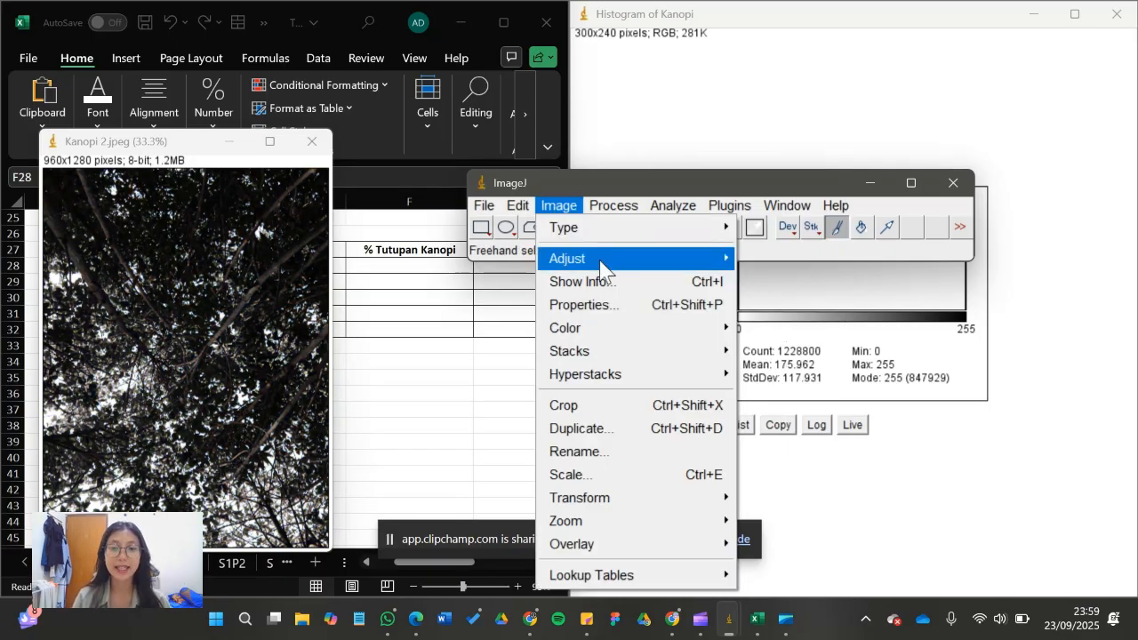
pyautogui.moveTo(601, 267)
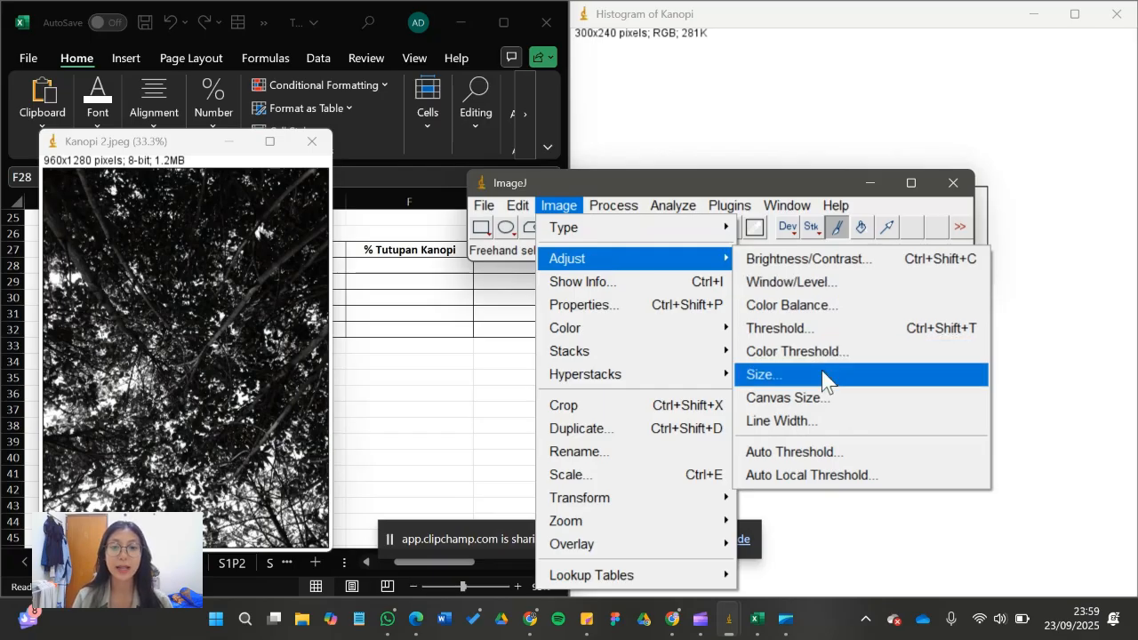
pyautogui.click(777, 328)
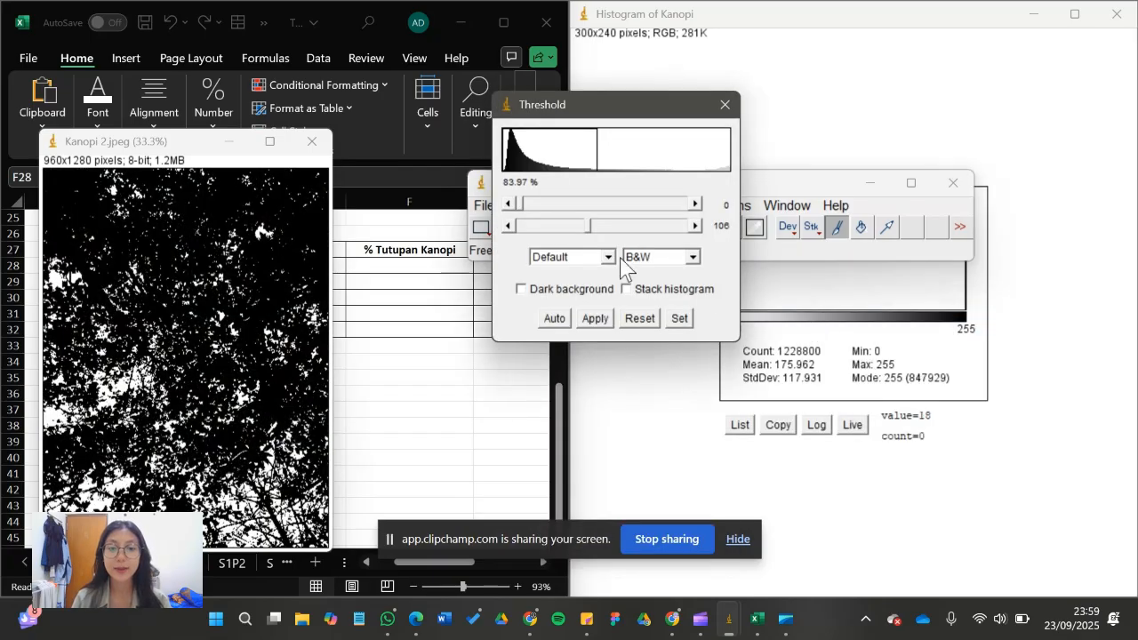
pyautogui.click(693, 257)
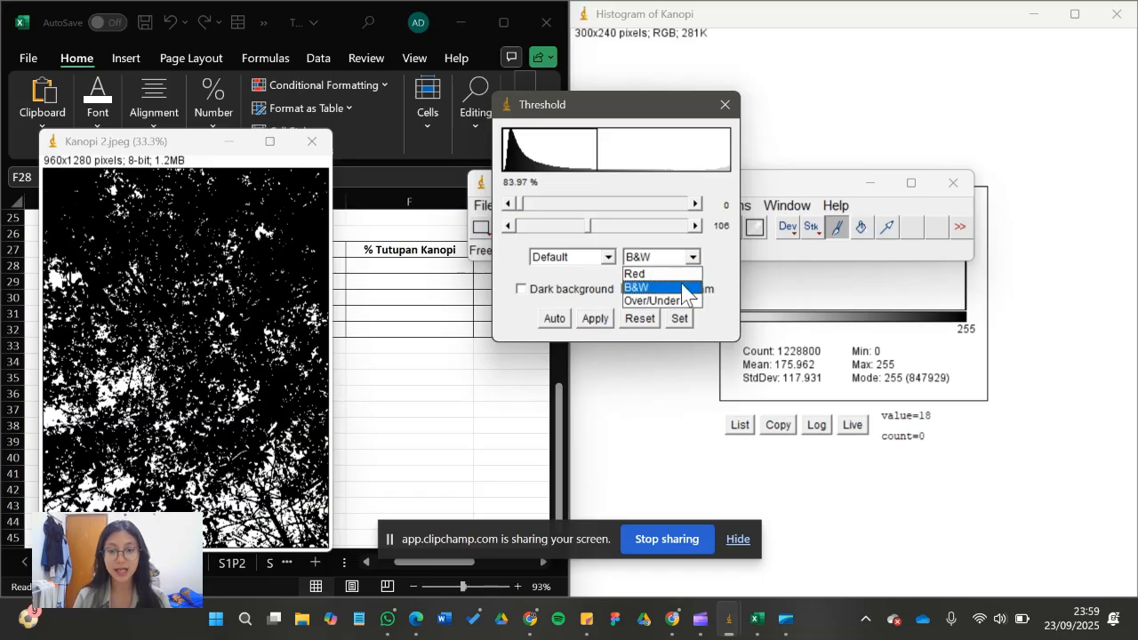
pyautogui.click(682, 283)
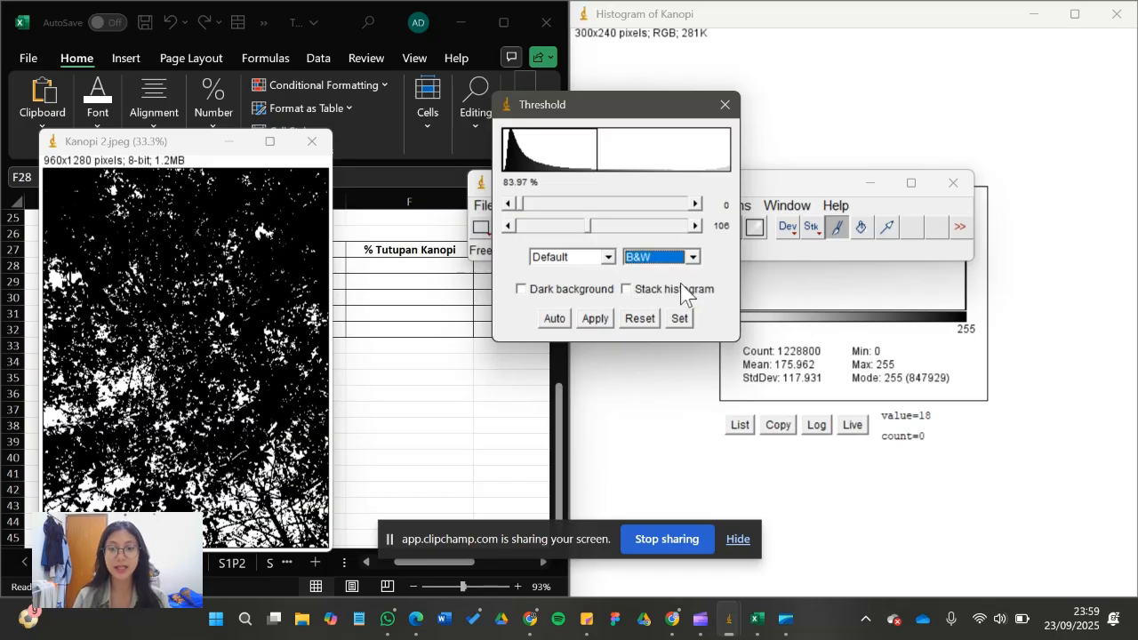
pyautogui.click(608, 322)
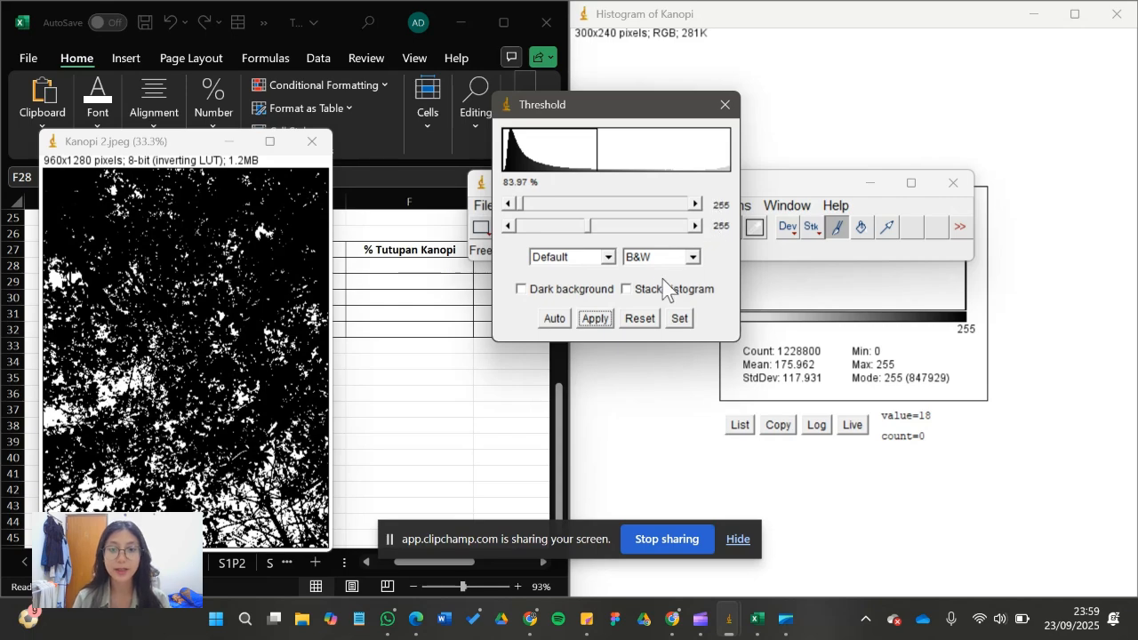
pyautogui.click(724, 105)
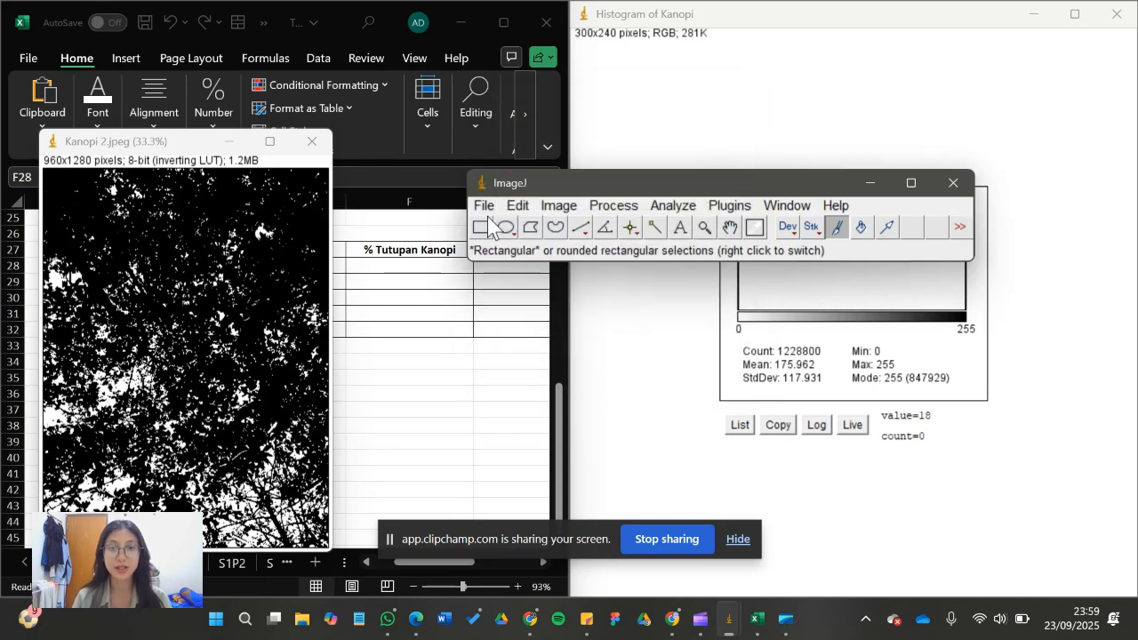
# Generate the histogram of the thresholded Kanopi 2 image and tile it side by side with the Excel canopy cover workbook.
pyautogui.click(690, 211)
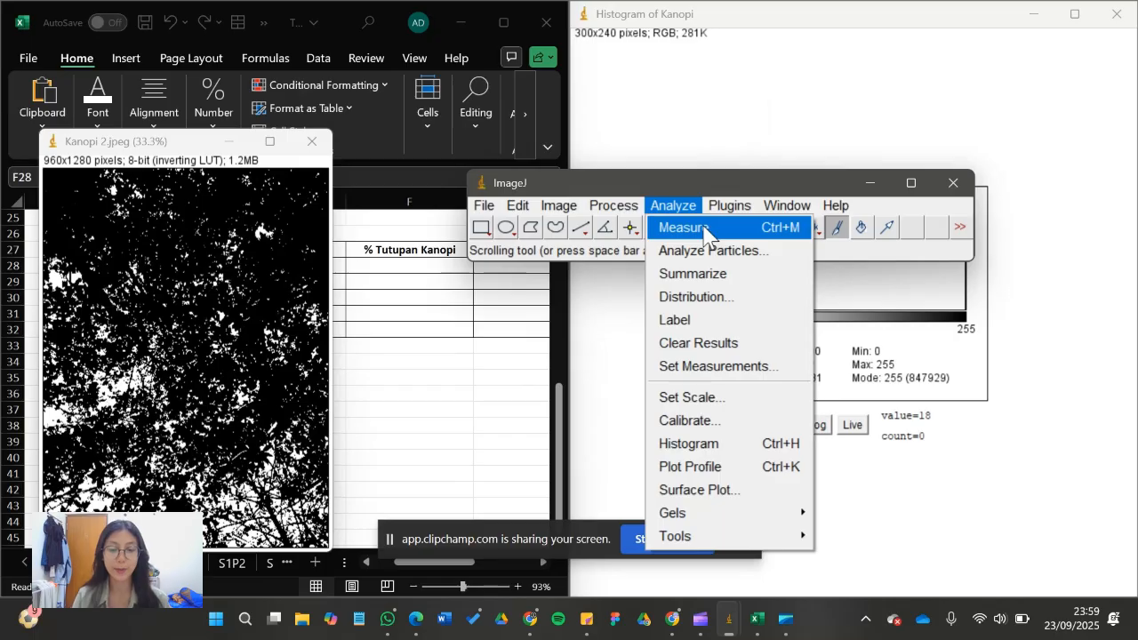
pyautogui.click(689, 444)
pyautogui.press('Return')
pyautogui.moveTo(167, 163); pyautogui.dragTo(675, 186)
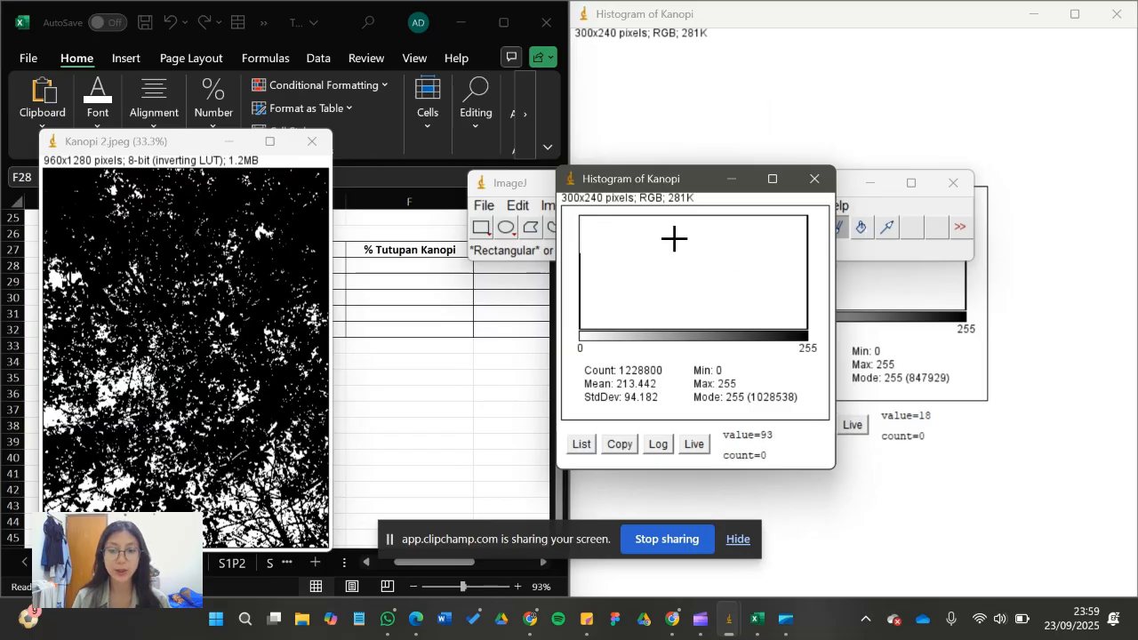
pyautogui.moveTo(616, 187); pyautogui.dragTo(1136, 204)
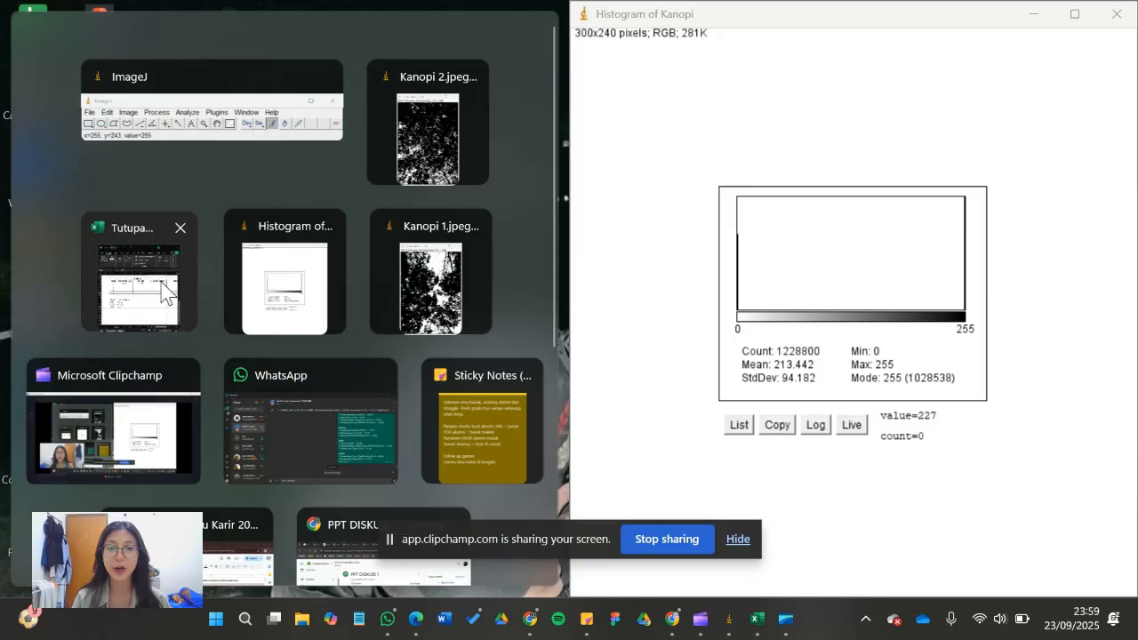
pyautogui.click(160, 289)
# Enter 1028538 as Pixel Kanopi (P255) for Kanopi 2 and copy the Pixel Total 1228800 from the Kanopi 1 row.
pyautogui.click(169, 286)
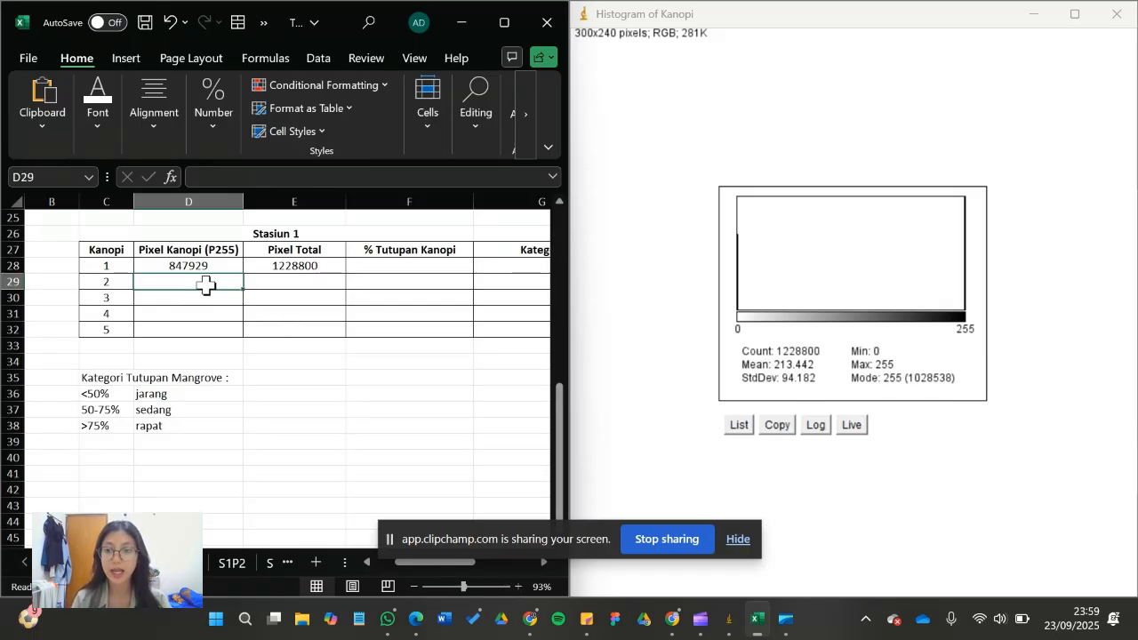
pyautogui.write('10')
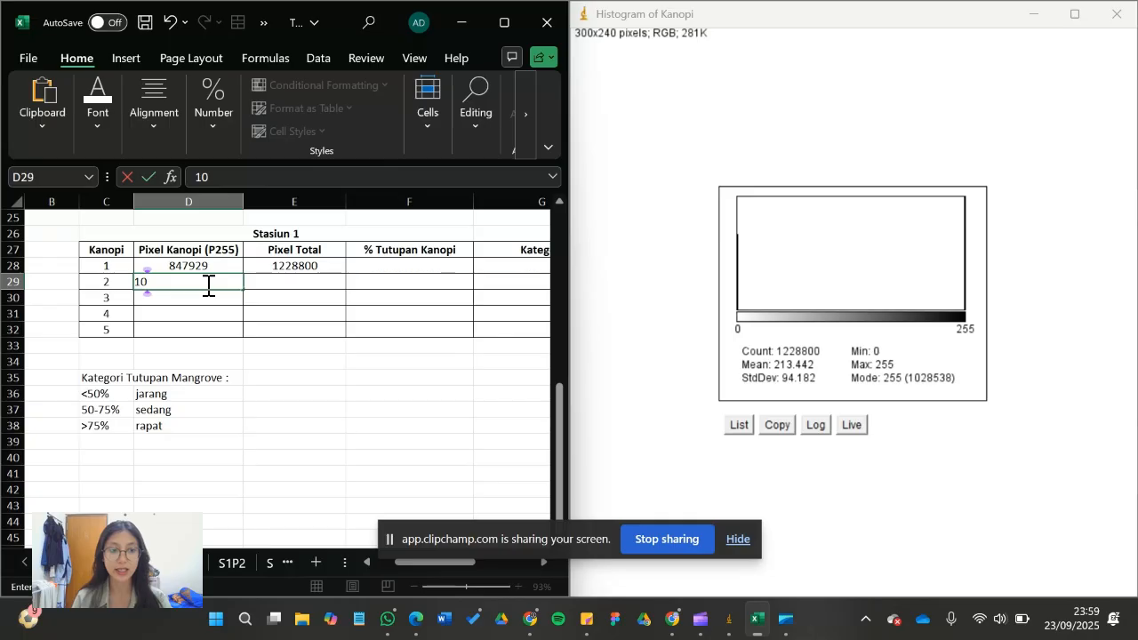
pyautogui.write('28538')
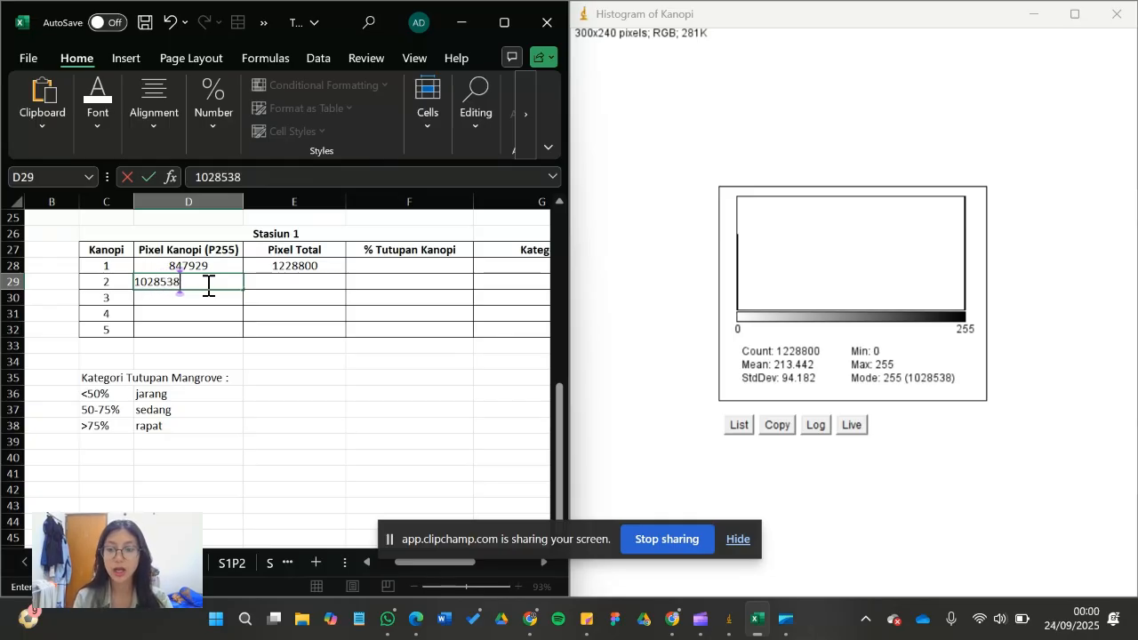
pyautogui.press('Tab')
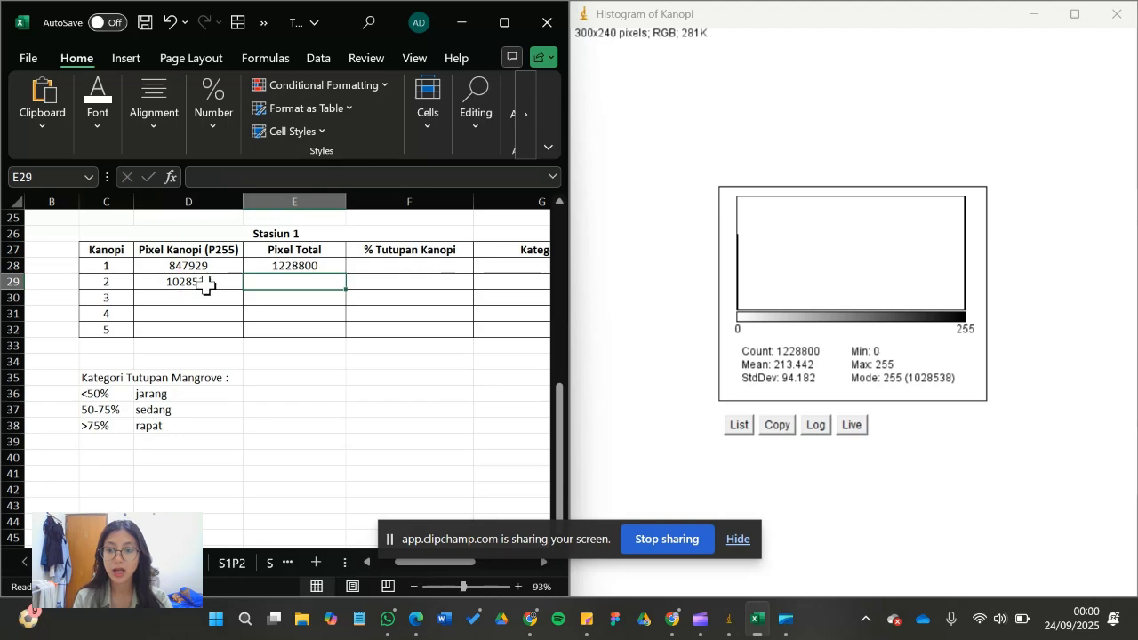
pyautogui.click(304, 265)
pyautogui.hotkey('ctrl', 'c')
pyautogui.click(321, 288)
pyautogui.hotkey('ctrl', 'v')
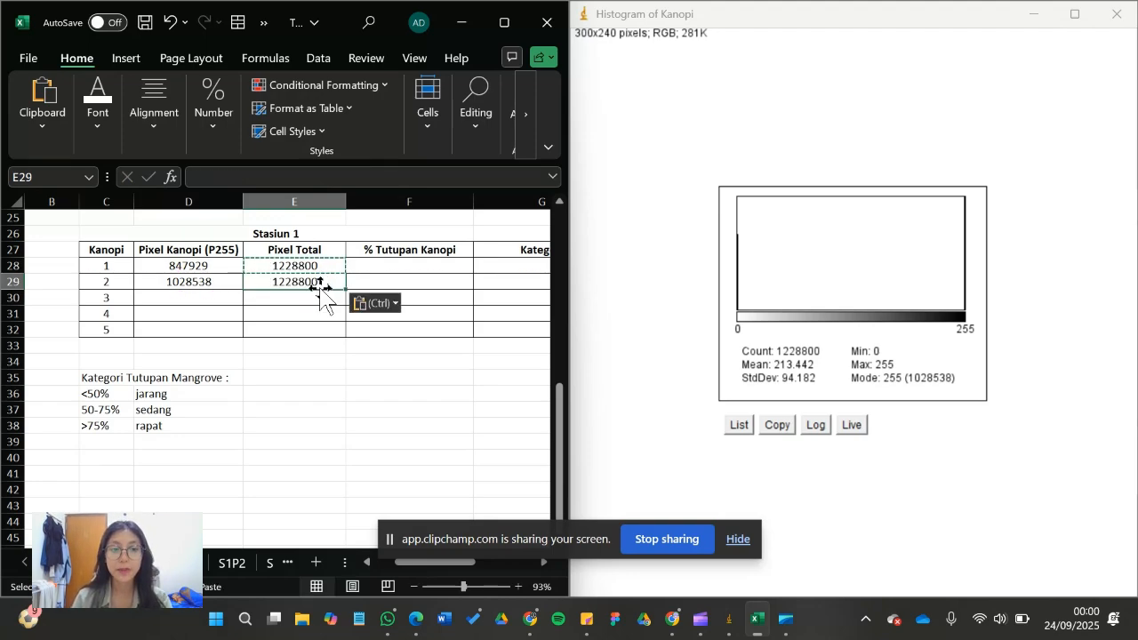
pyautogui.click(211, 296)
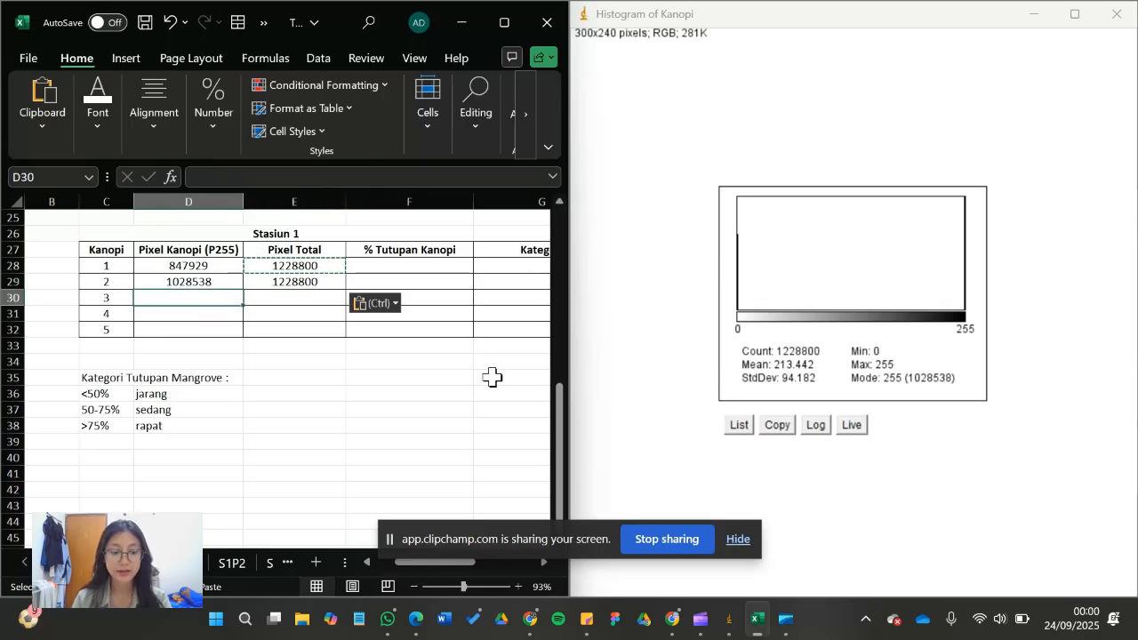
# Switch back to ImageJ and open the Kanopi 3 photo from the Pictures folder.
pyautogui.moveTo(729, 622)
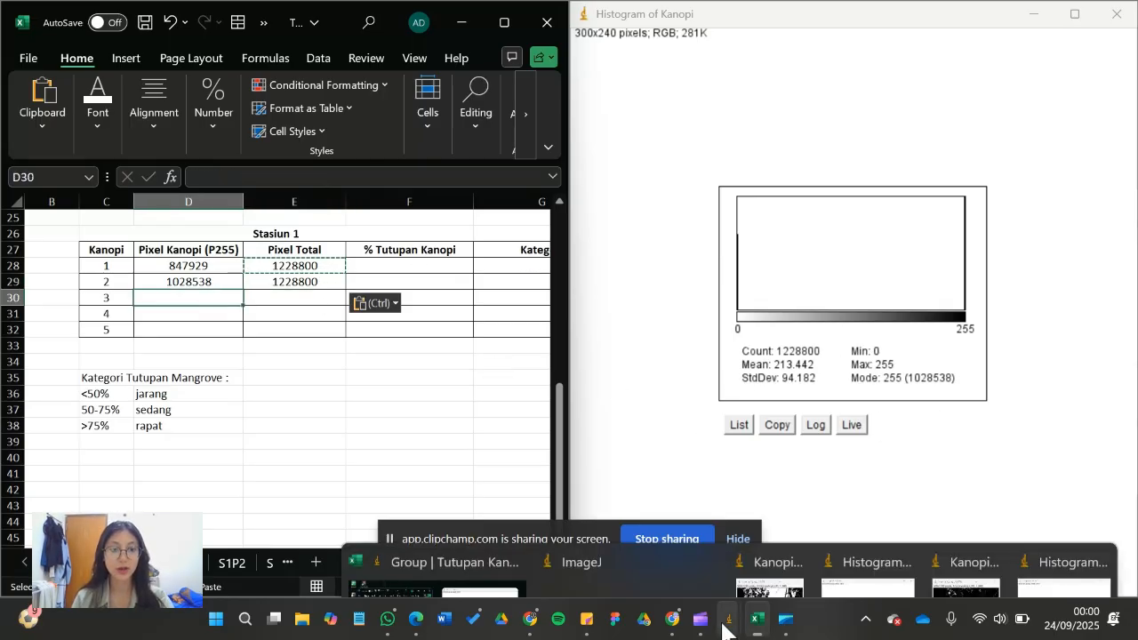
pyautogui.moveTo(760, 551)
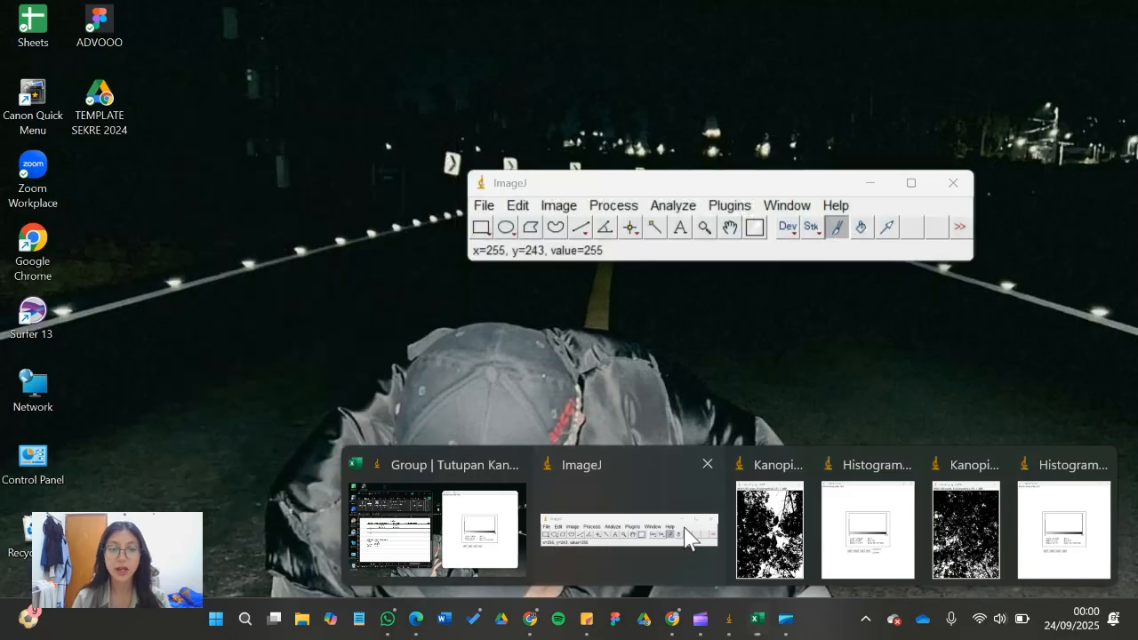
pyautogui.click(689, 537)
pyautogui.click(486, 205)
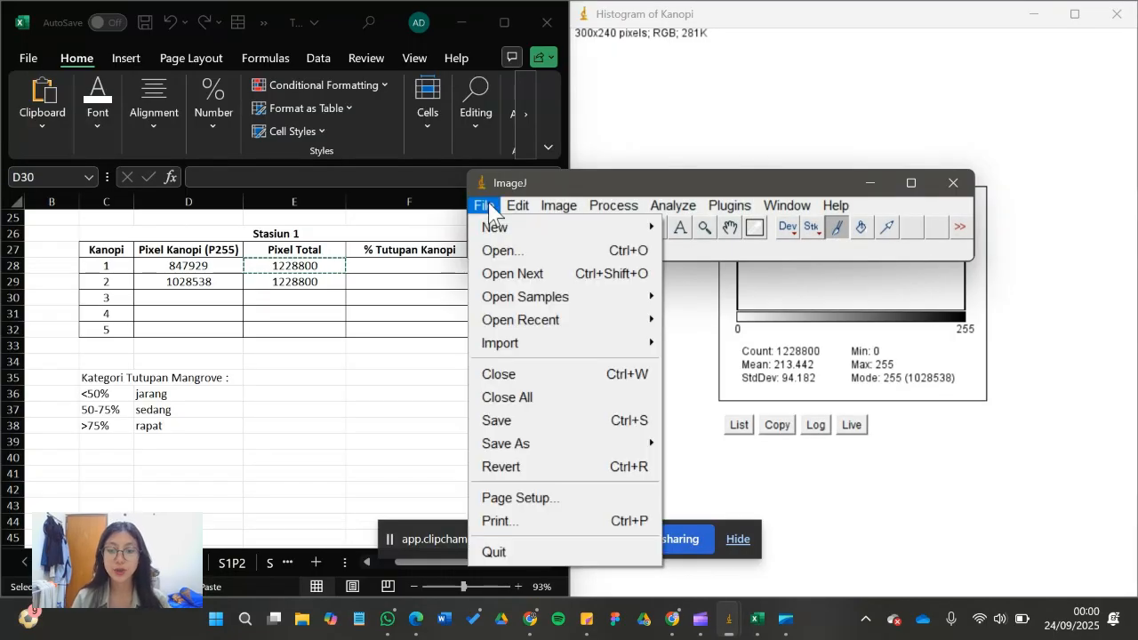
pyautogui.click(503, 251)
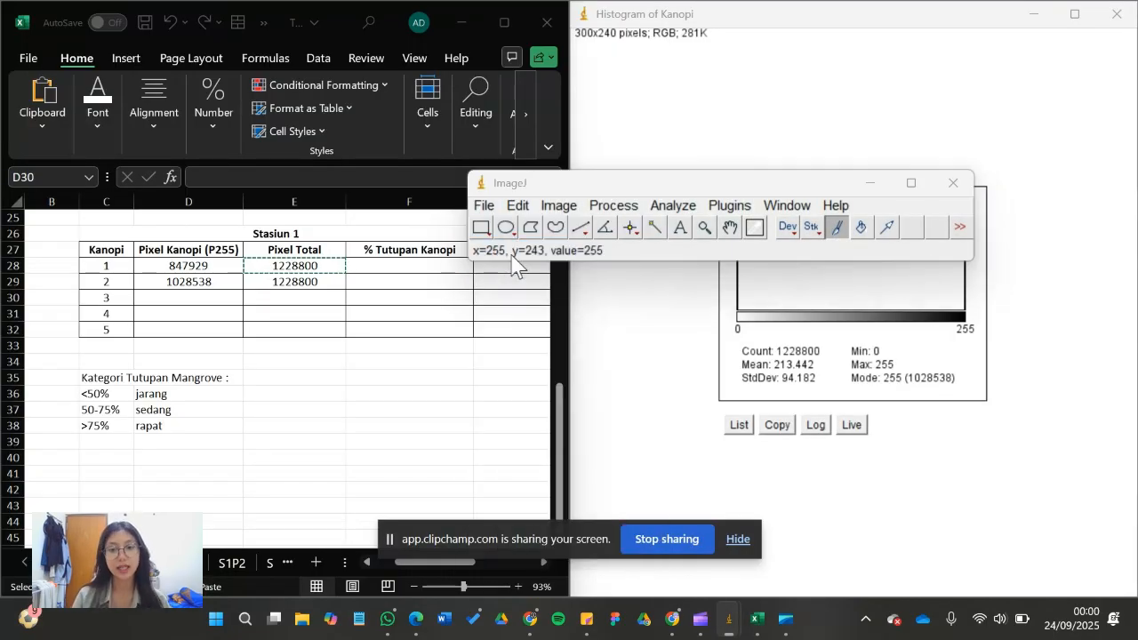
pyautogui.click(448, 324)
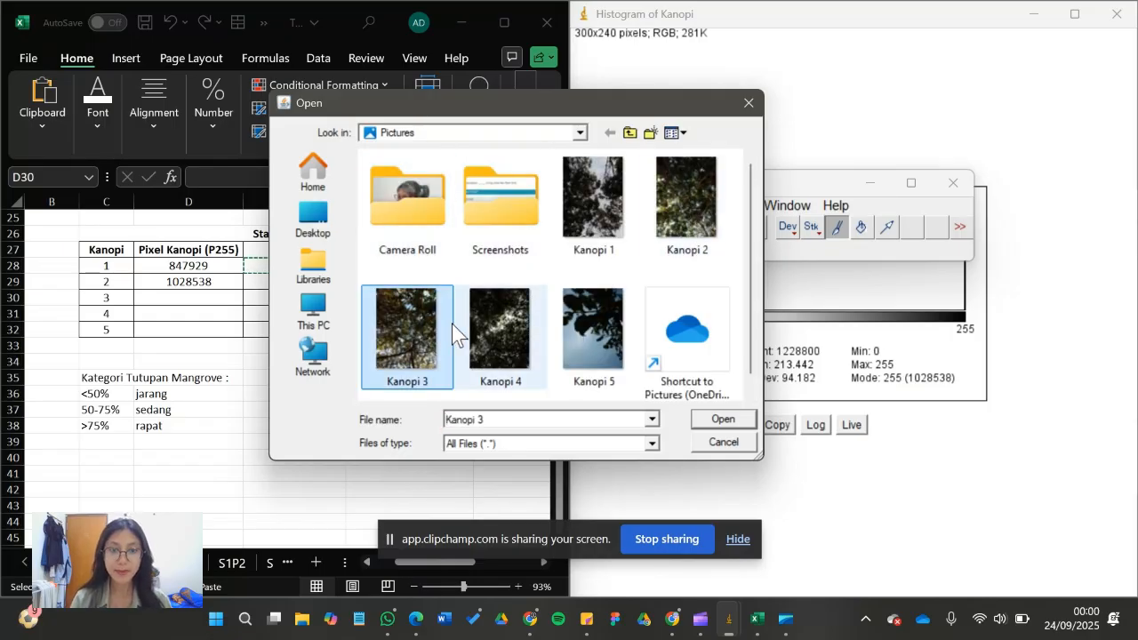
pyautogui.click(745, 425)
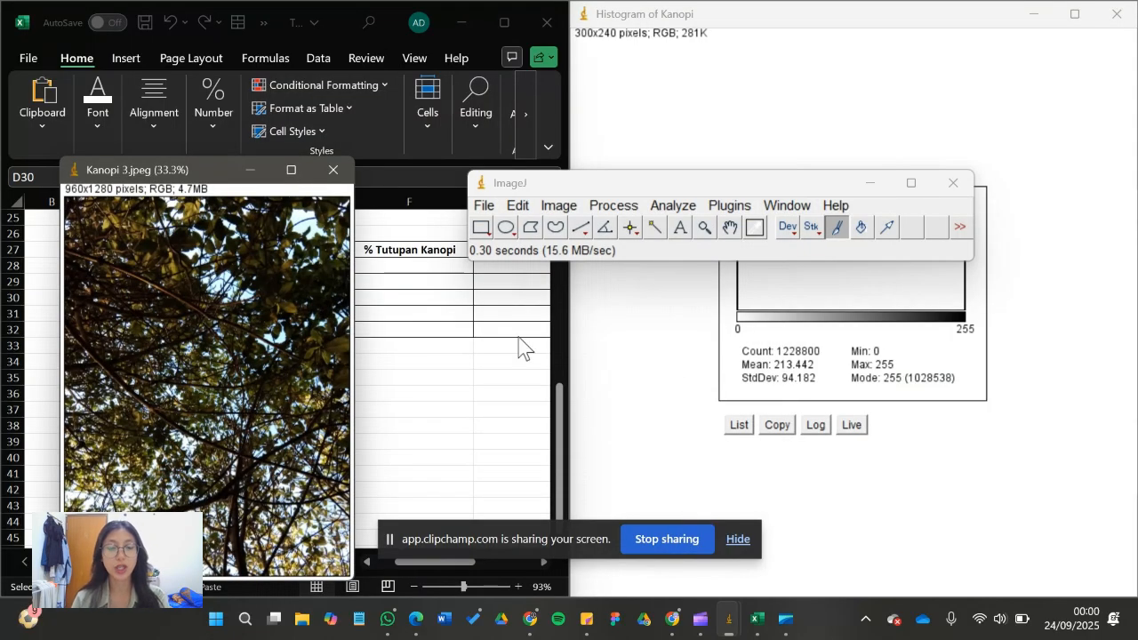
# Convert the Kanopi 3 image from RGB colour to 8-bit.
pyautogui.click(559, 205)
pyautogui.moveTo(588, 229)
pyautogui.click(773, 228)
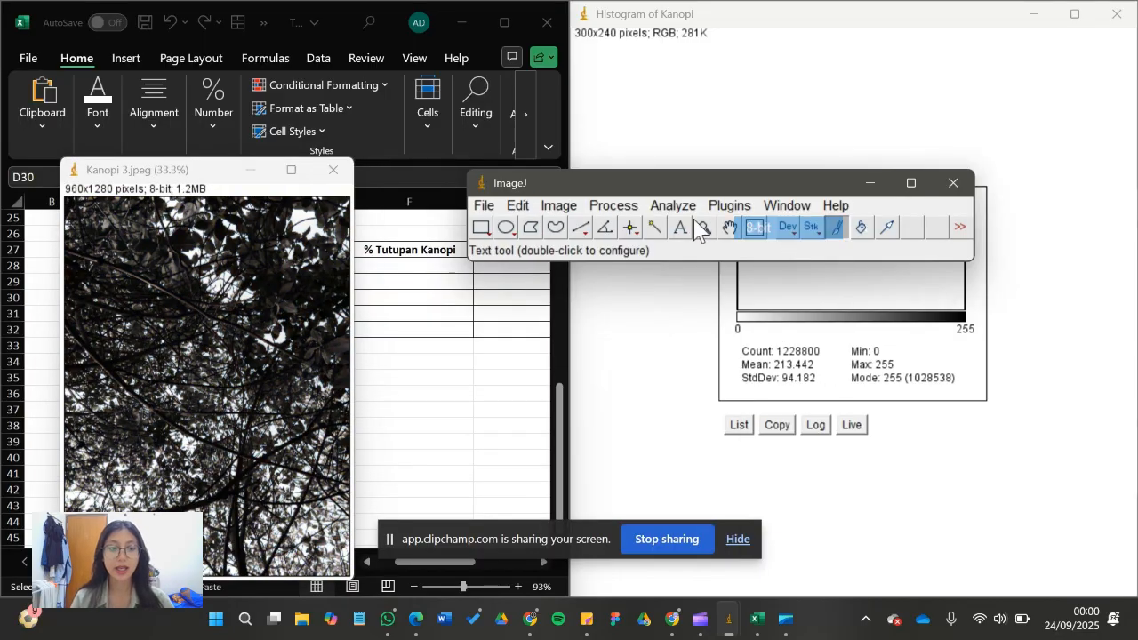
# Apply a Default-method threshold in B&W display mode to the Kanopi 3 image and close the threshold settings.
pyautogui.click(560, 206)
pyautogui.moveTo(615, 259)
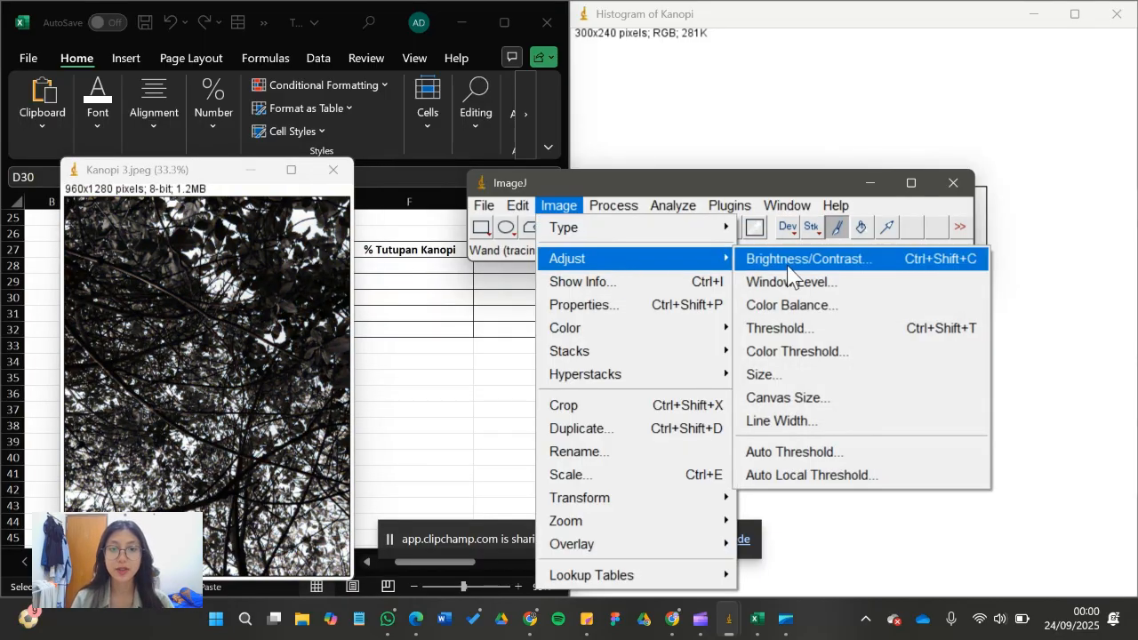
pyautogui.click(794, 330)
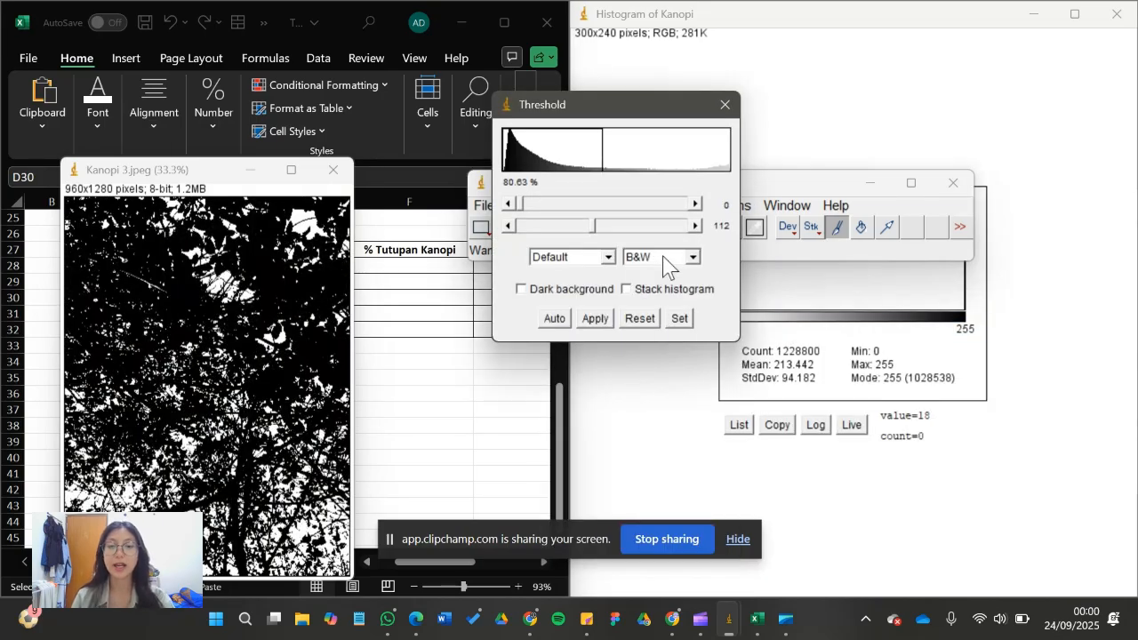
pyautogui.click(593, 320)
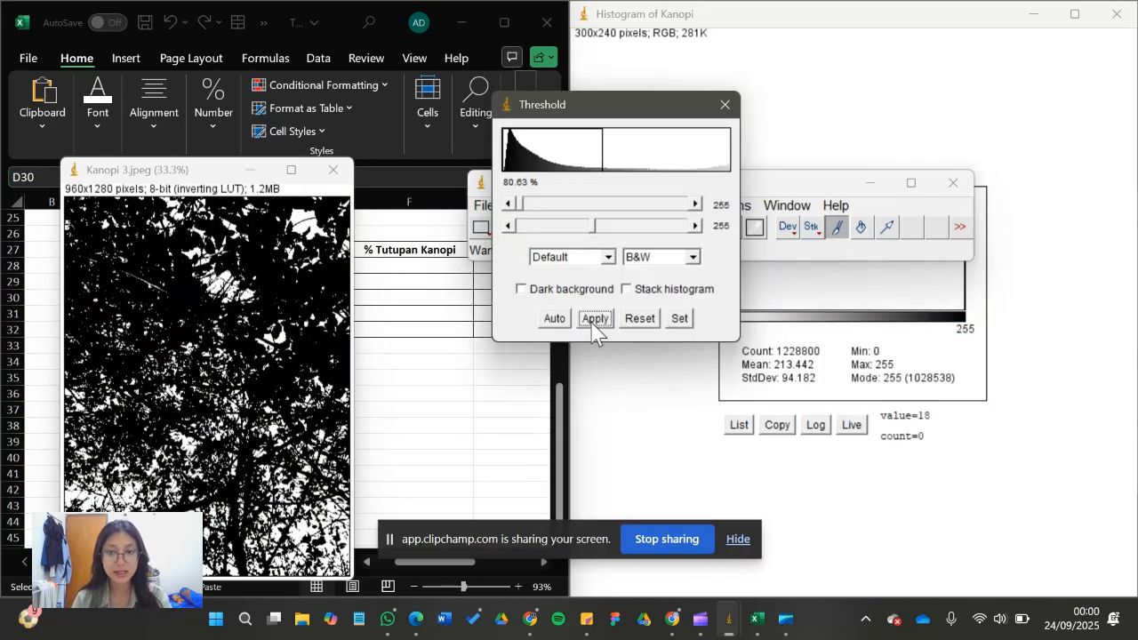
pyautogui.click(726, 104)
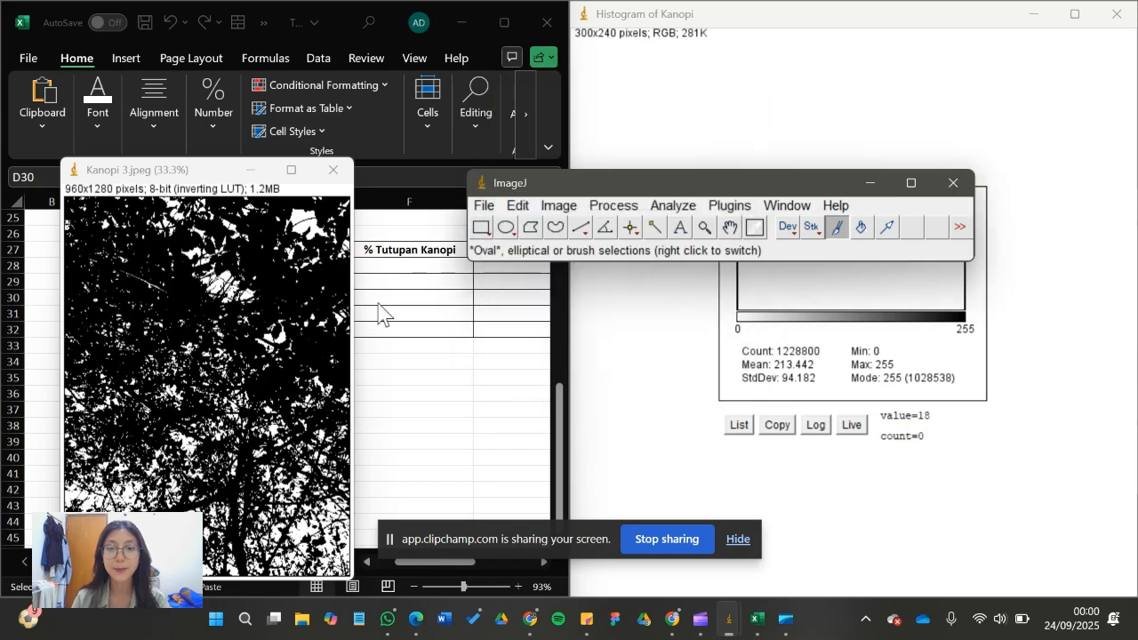
# Generate the Kanopi 3 image's histogram and place it side by side with the Excel workbook.
pyautogui.click(674, 207)
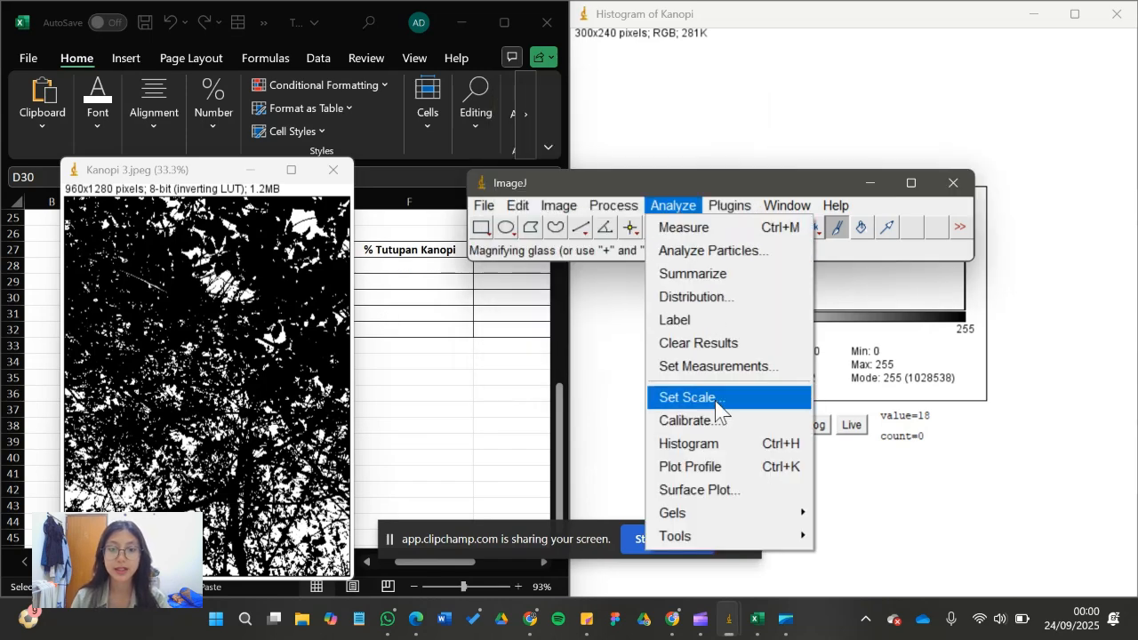
pyautogui.click(722, 444)
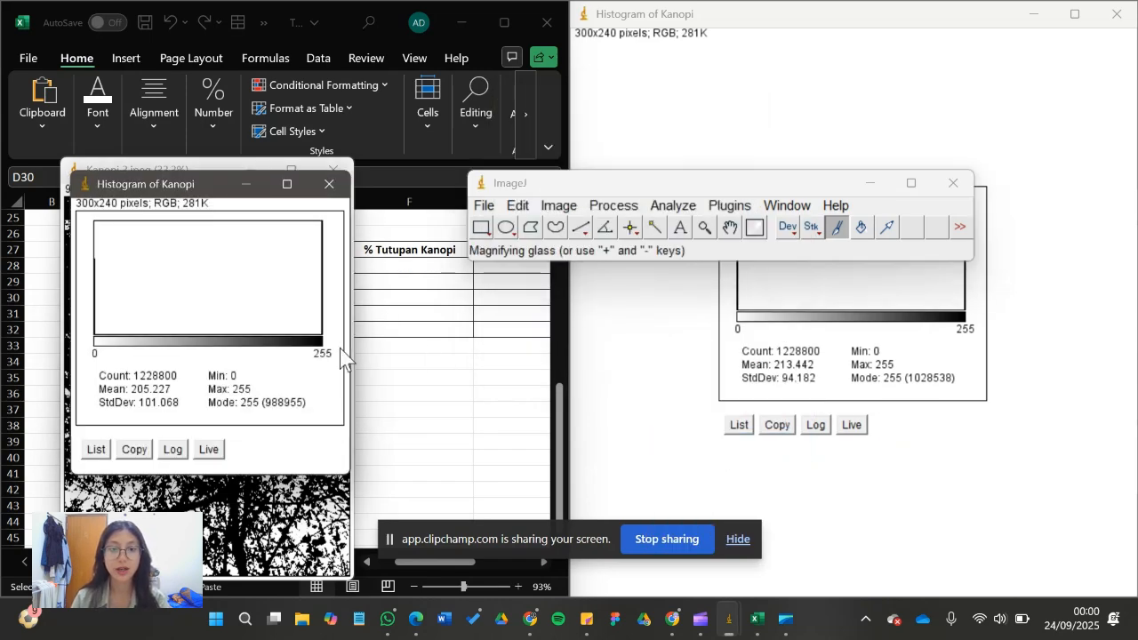
pyautogui.moveTo(160, 191); pyautogui.dragTo(1137, 318)
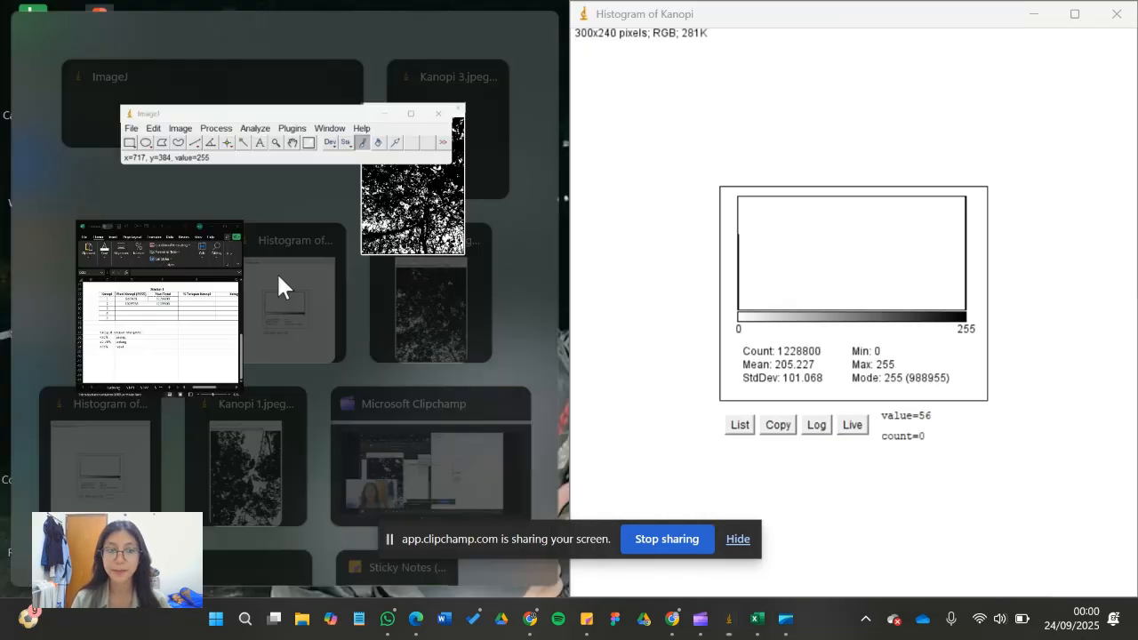
pyautogui.click(197, 273)
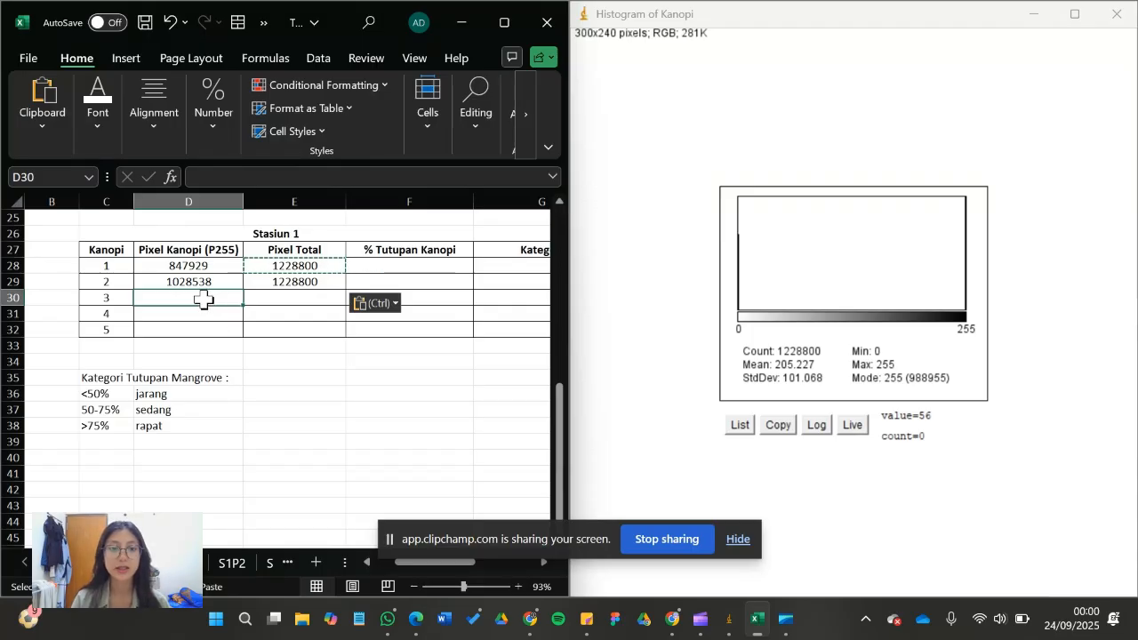
# Fill the Pixel Total 1228800 down to the Kanopi 3 row and enter 988955 as its Pixel Kanopi (P255).
pyautogui.click(267, 281)
pyautogui.moveTo(343, 289); pyautogui.dragTo(346, 303)
pyautogui.click(186, 296)
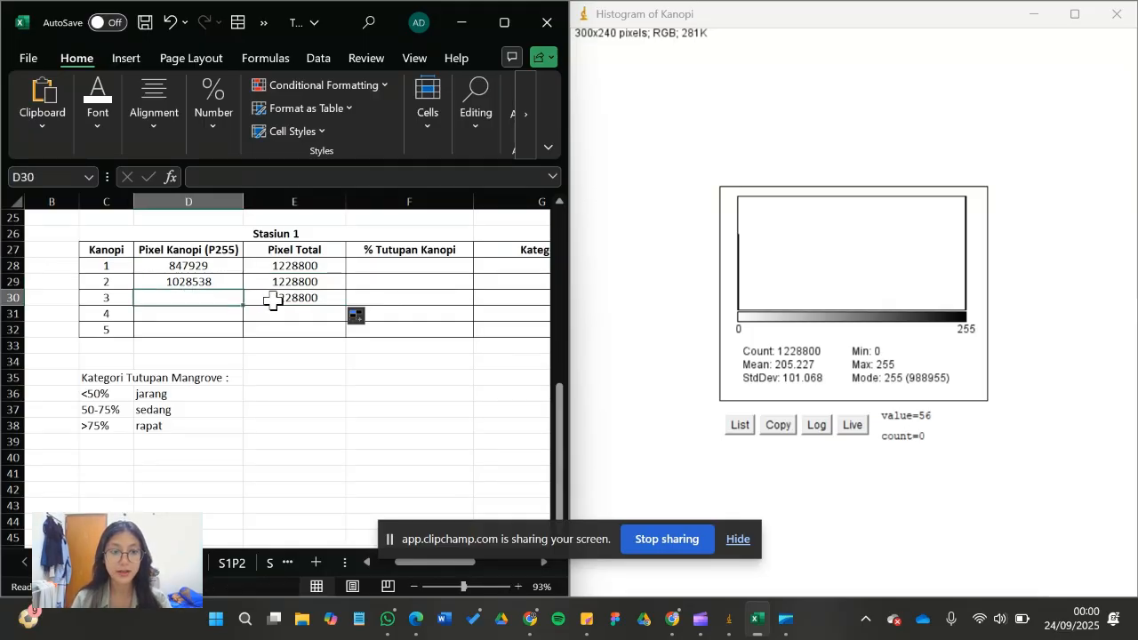
pyautogui.write('988955')
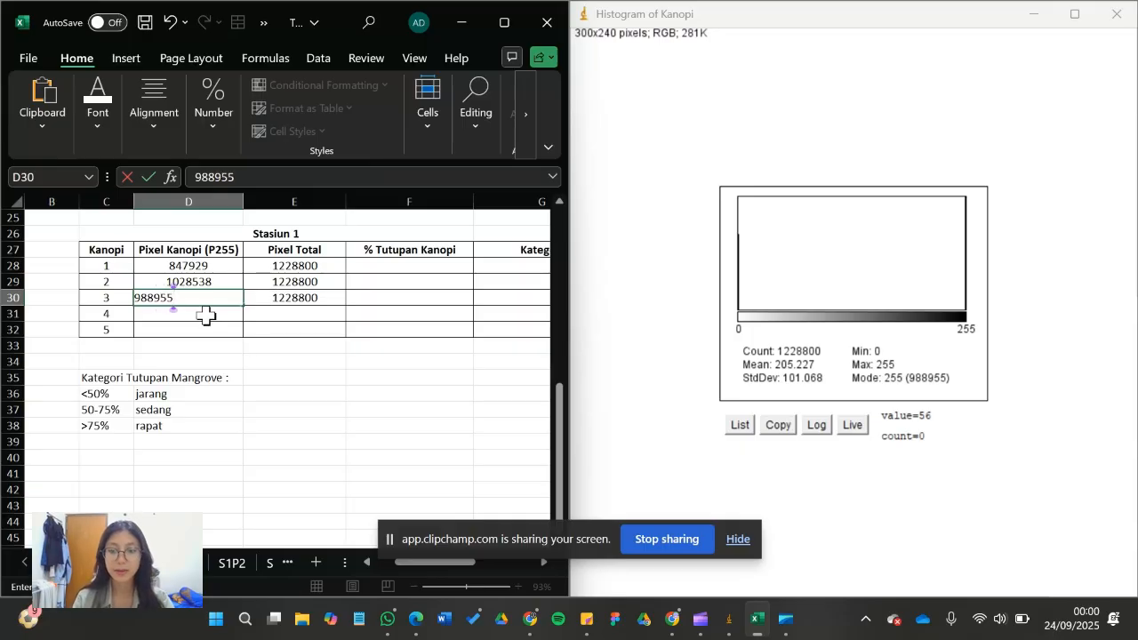
pyautogui.press('Return')
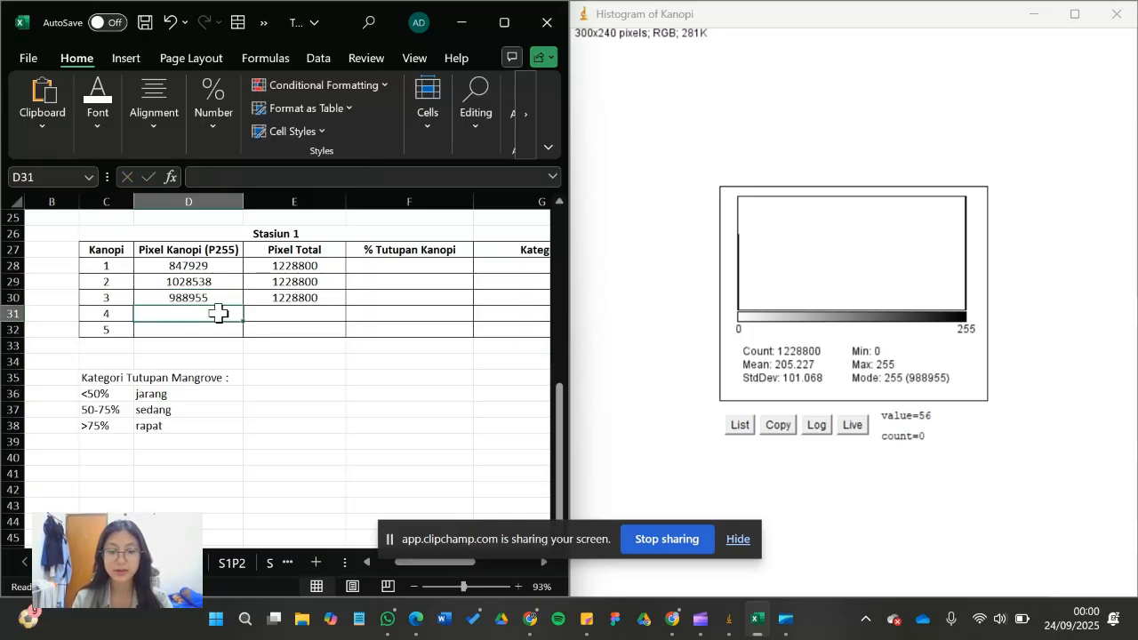
# Switch back to ImageJ and open the Kanopi 4 photo from the Pictures folder.
pyautogui.moveTo(727, 620)
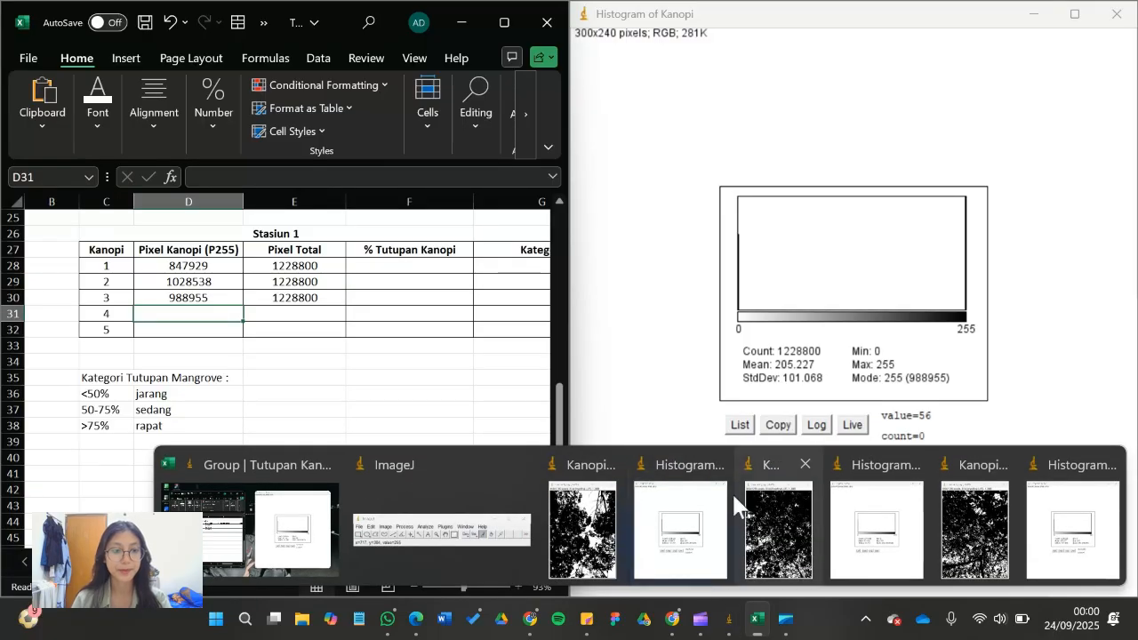
pyautogui.click(425, 524)
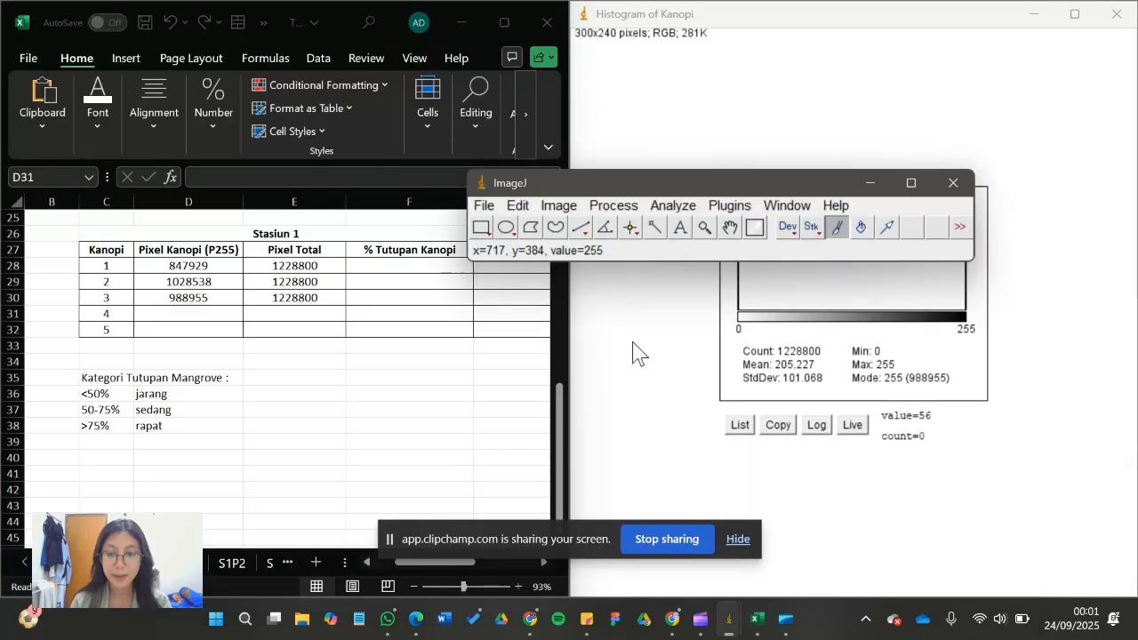
pyautogui.click(485, 205)
pyautogui.click(513, 255)
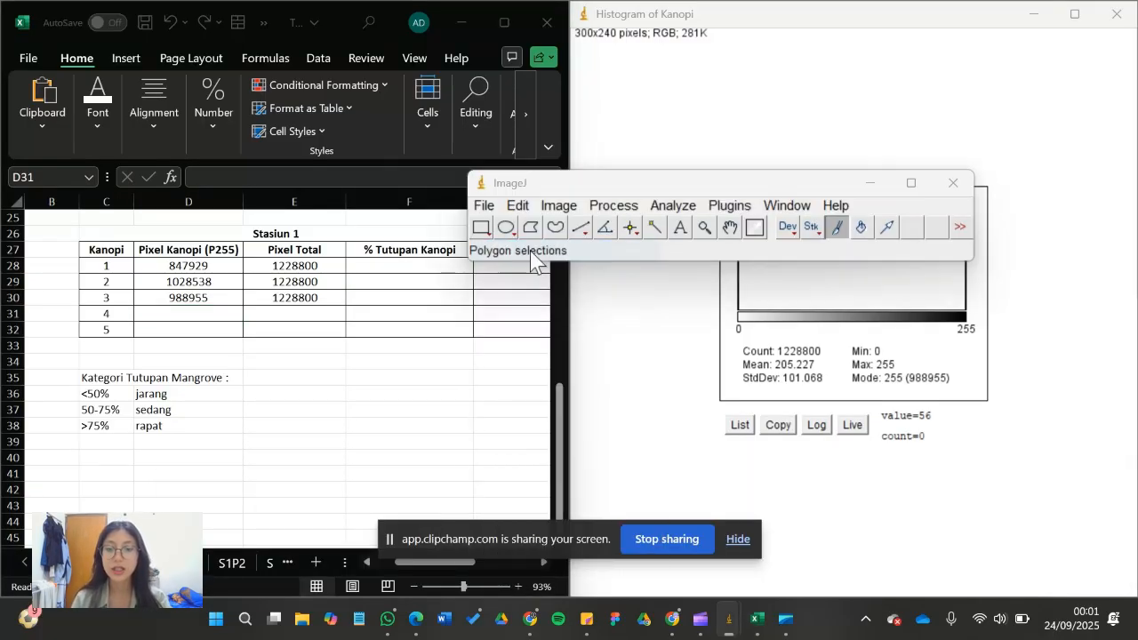
pyautogui.click(533, 326)
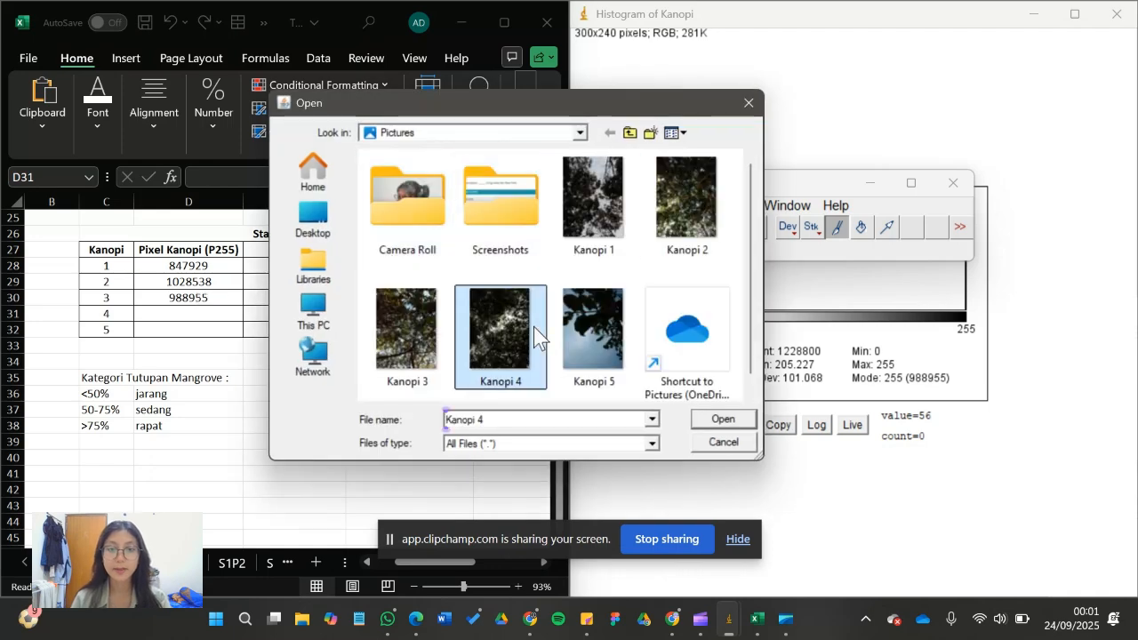
pyautogui.click(749, 422)
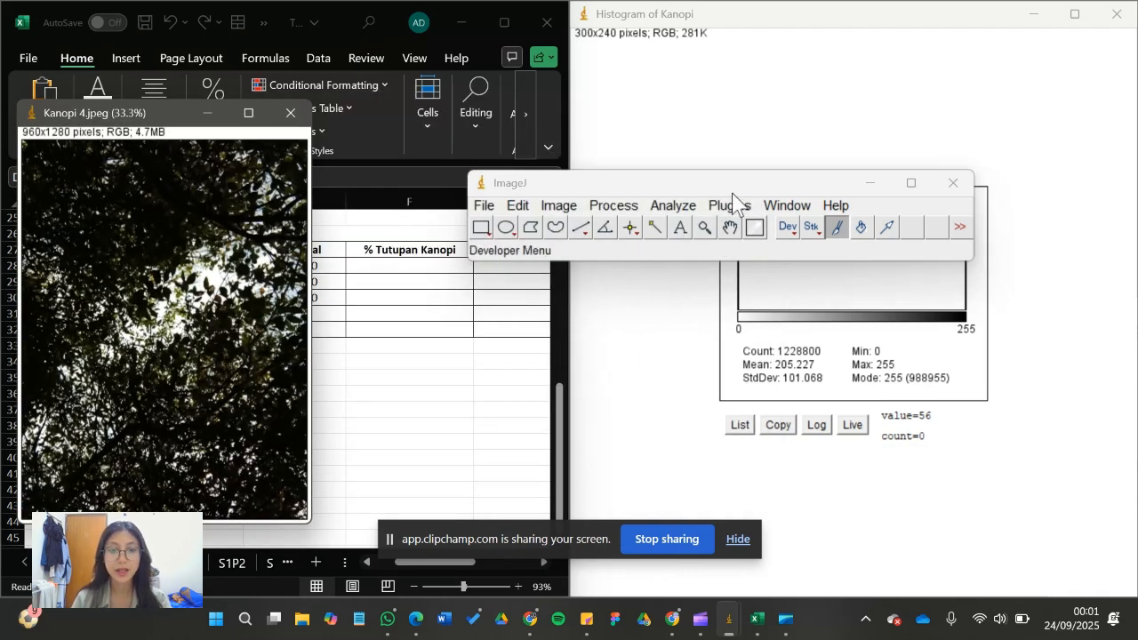
# Convert the Kanopi 4 image from RGB colour to 8-bit.
pyautogui.click(559, 205)
pyautogui.moveTo(569, 228)
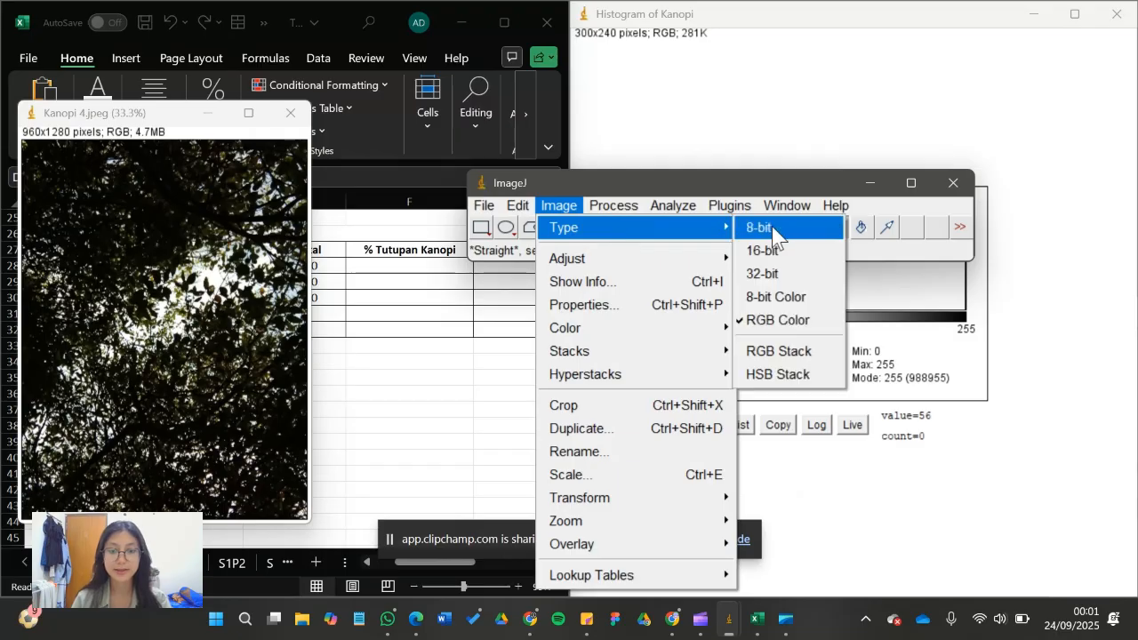
pyautogui.click(763, 228)
# Apply a Default-method threshold in B&W display mode to the Kanopi 4 image and close the threshold settings.
pyautogui.click(561, 207)
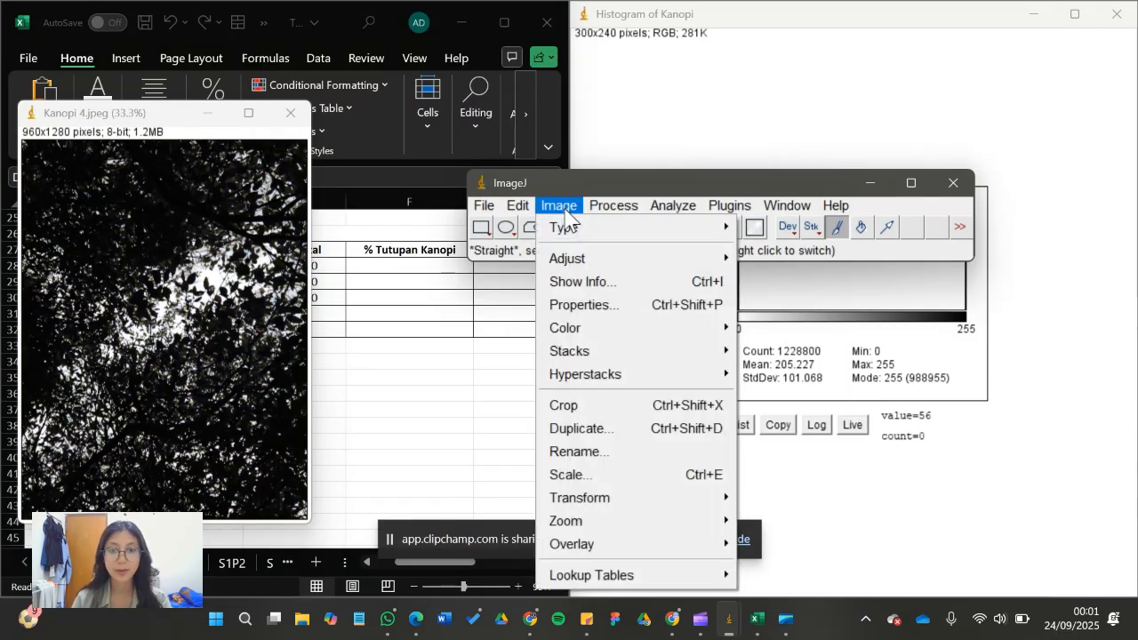
pyautogui.moveTo(595, 257)
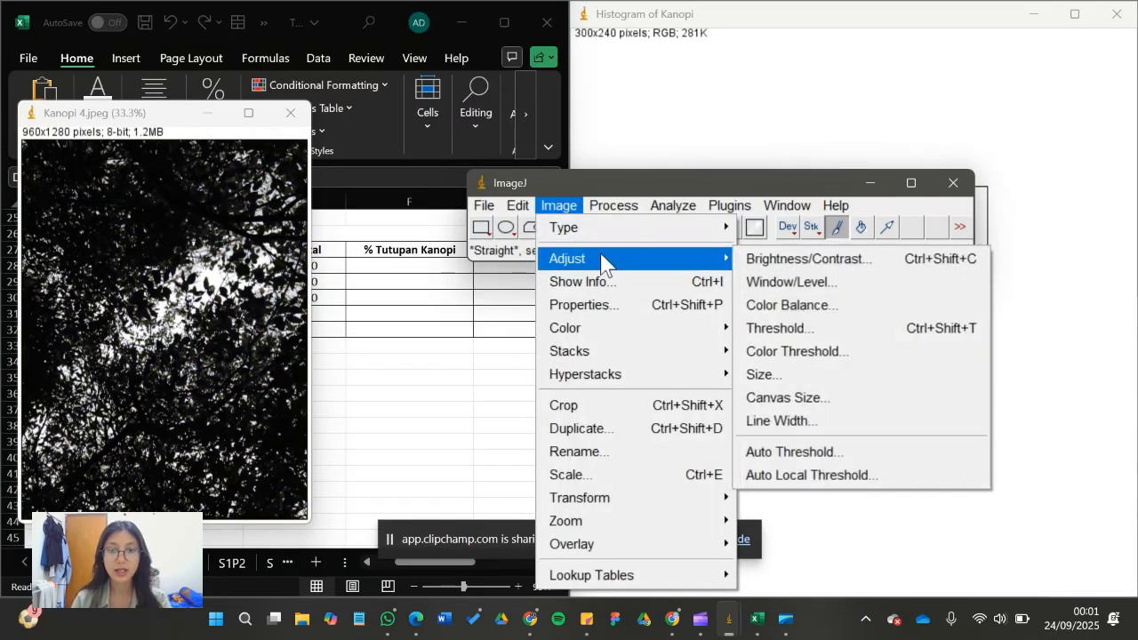
pyautogui.click(833, 338)
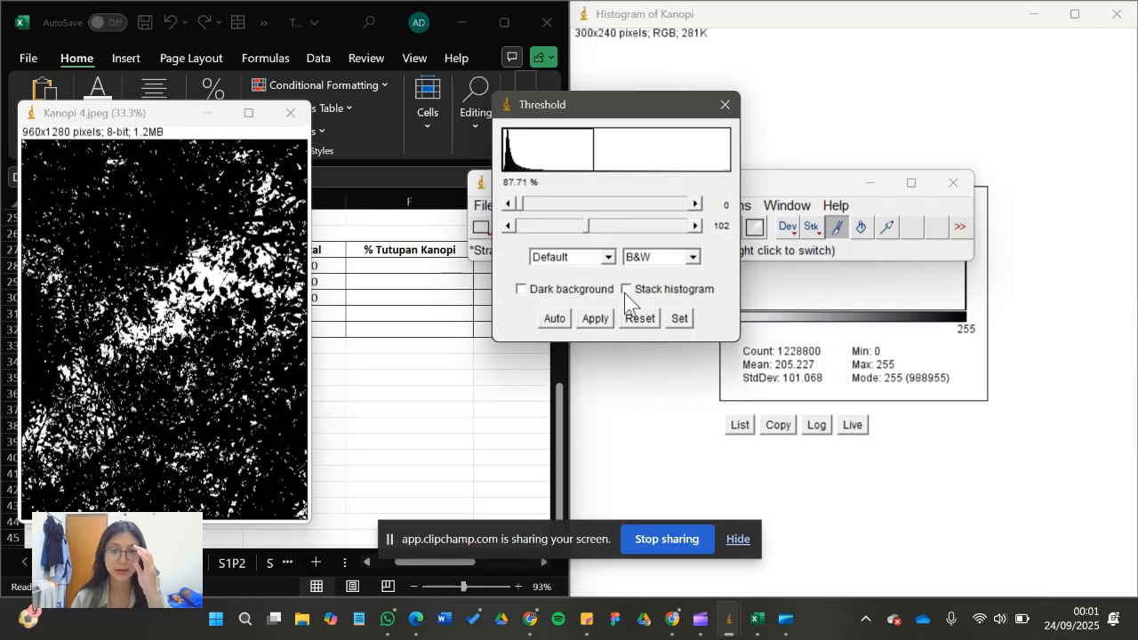
pyautogui.click(594, 320)
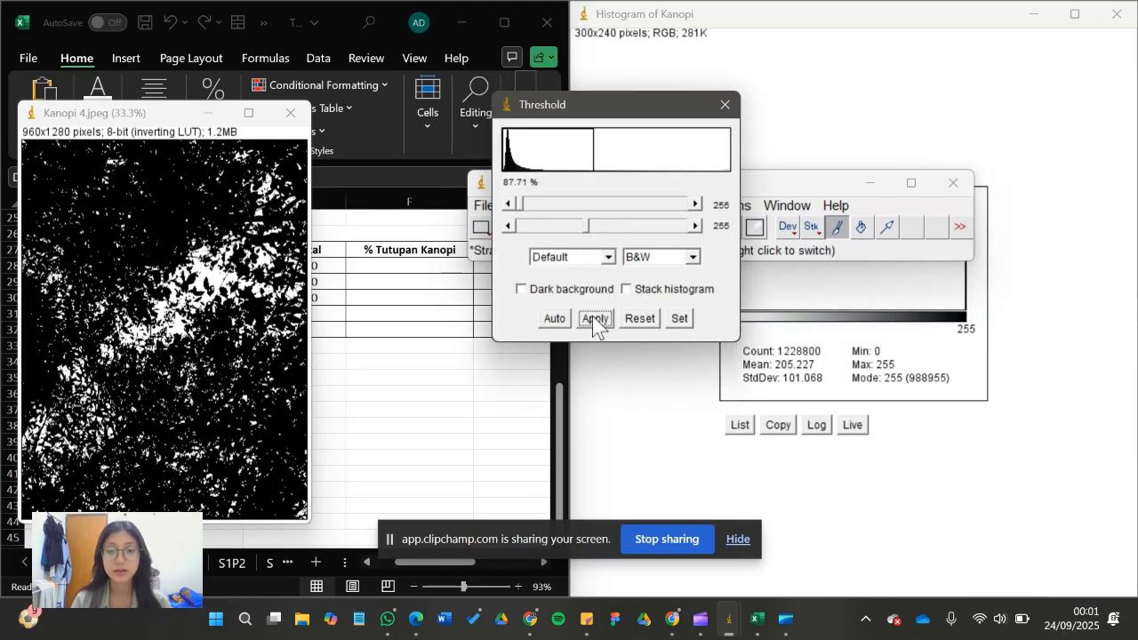
pyautogui.click(724, 104)
# Generate the Kanopi 4 image's histogram and place it side by side with the Excel workbook.
pyautogui.click(673, 205)
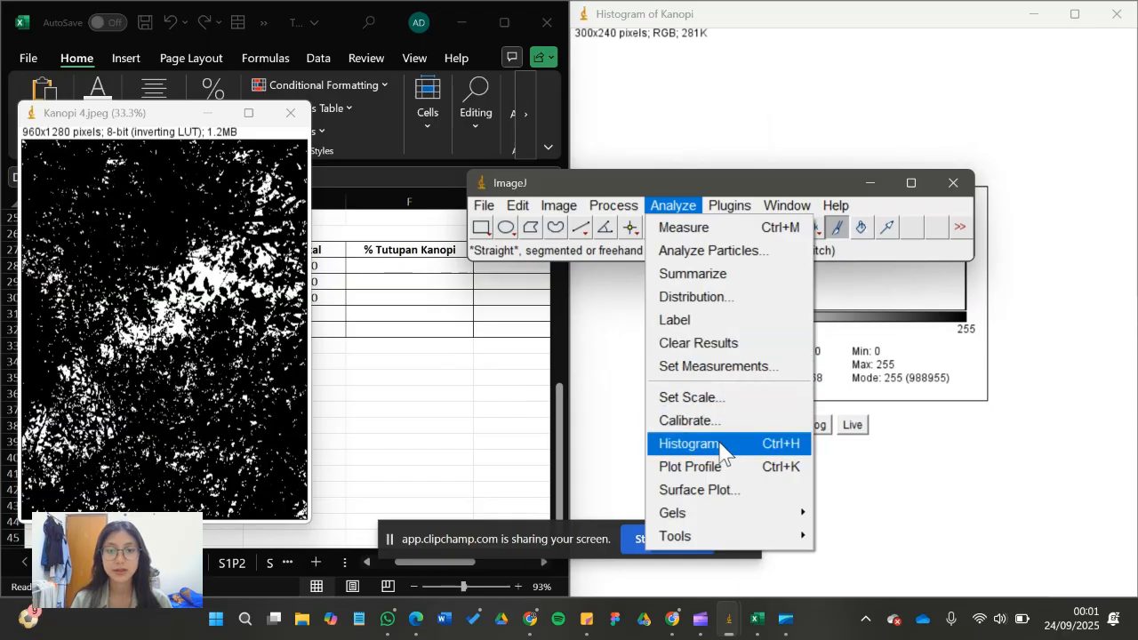
pyautogui.click(718, 443)
pyautogui.moveTo(213, 124); pyautogui.dragTo(1137, 303)
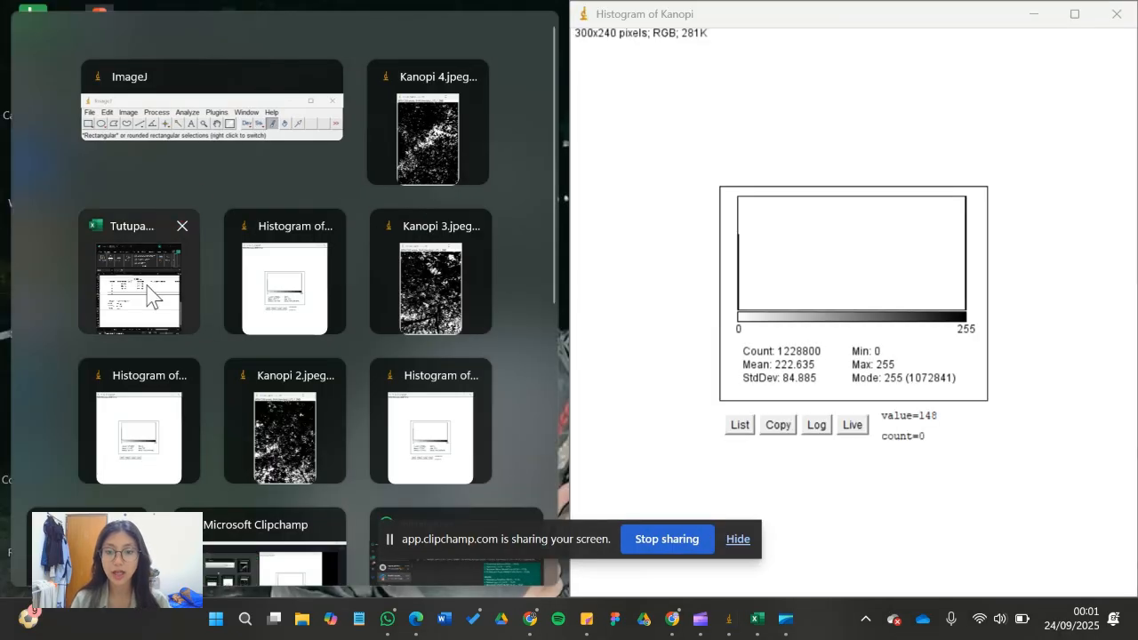
pyautogui.click(149, 294)
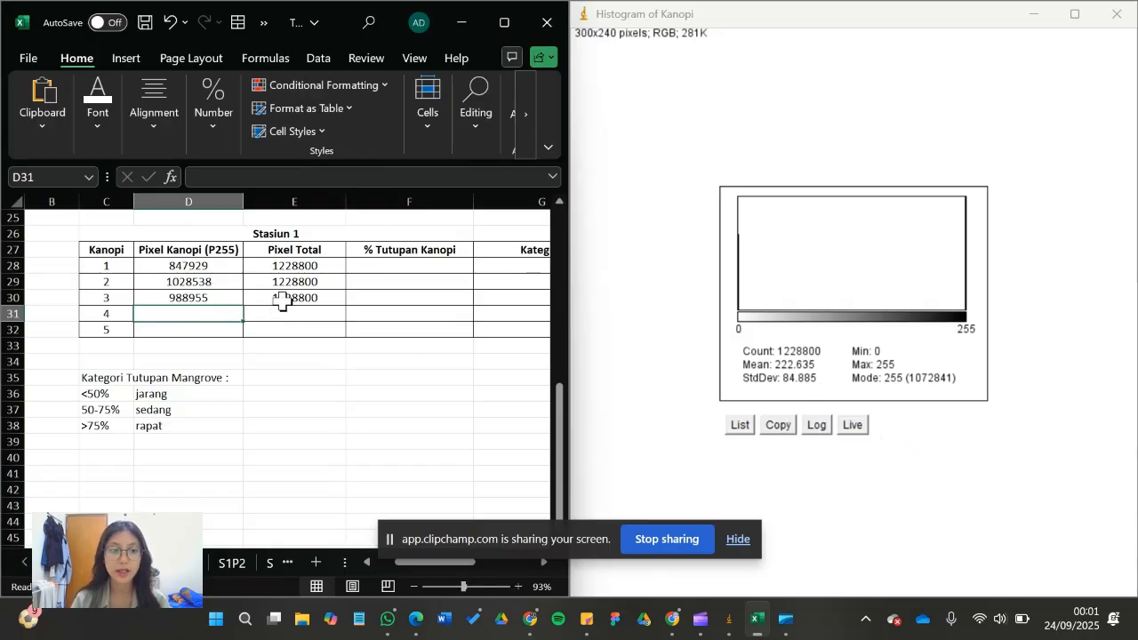
# Fill the Pixel Total 1228800 down to the Kanopi 4 row and enter 1072841 as its Pixel Kanopi (P255).
pyautogui.click(327, 297)
pyautogui.moveTo(346, 305); pyautogui.dragTo(348, 318)
pyautogui.click(170, 314)
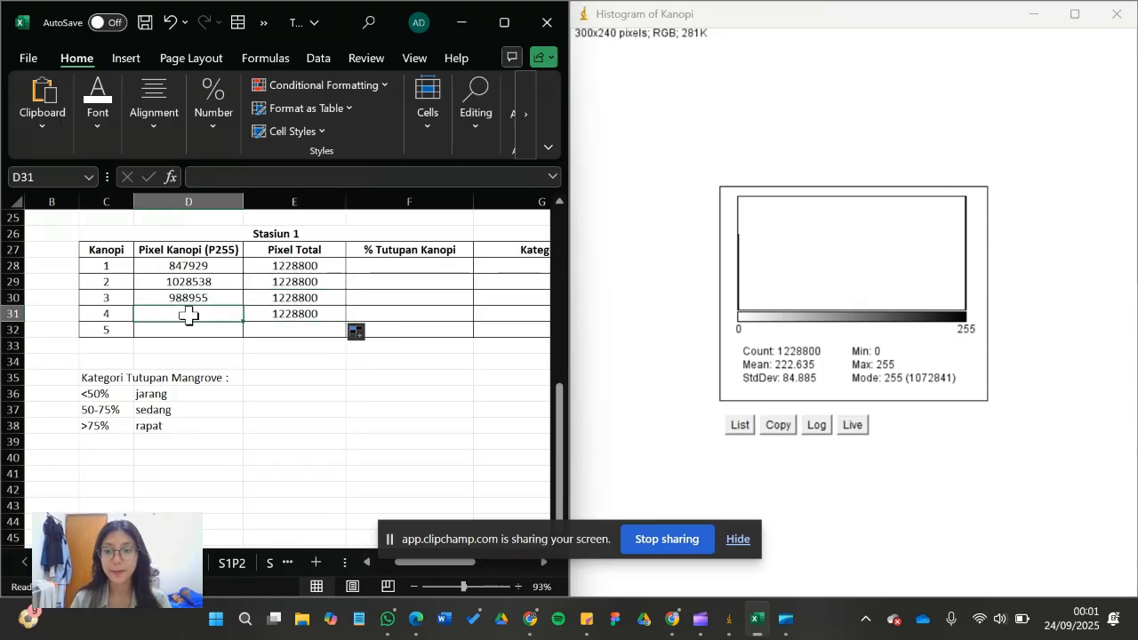
pyautogui.write('1072841')
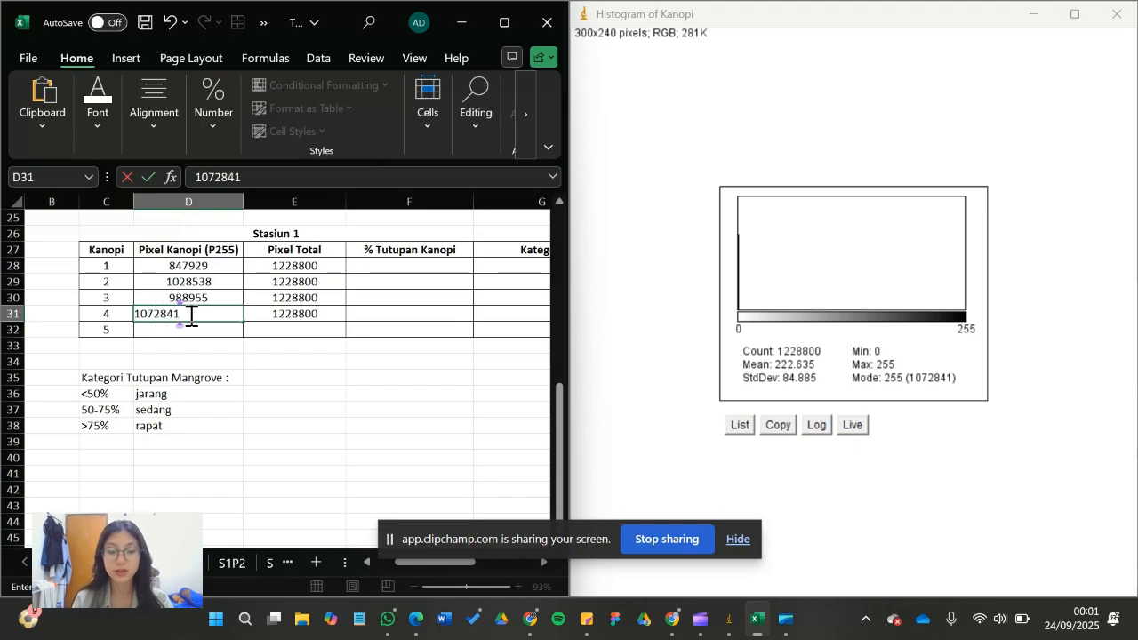
pyautogui.press('Return')
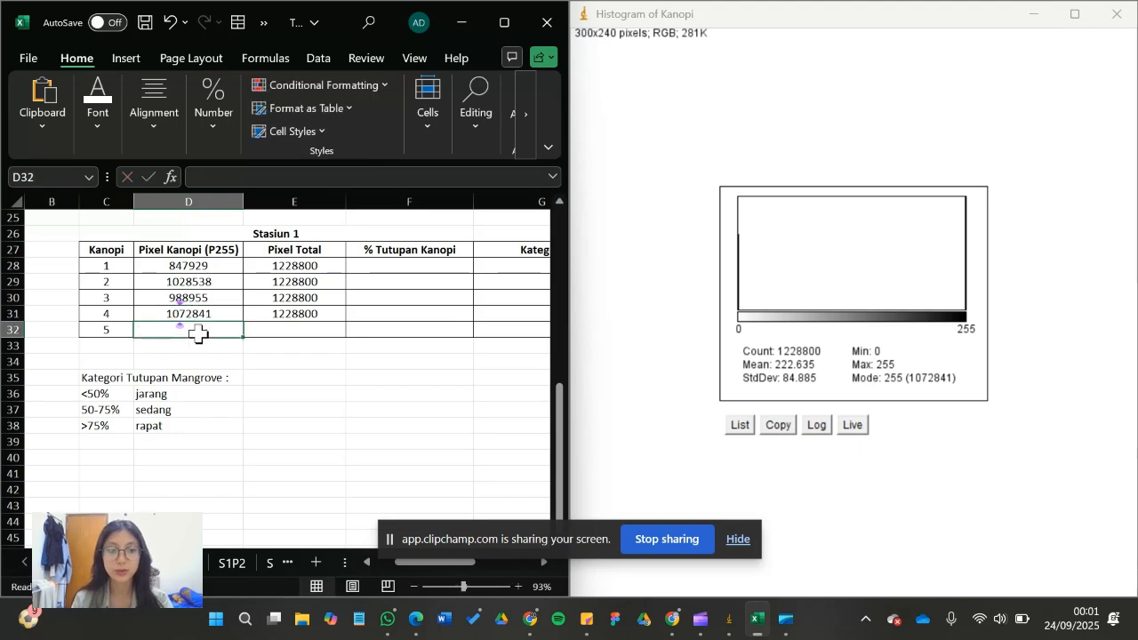
# Switch back to ImageJ and open the Kanopi 5 photo from the Pictures folder.
pyautogui.click(728, 620)
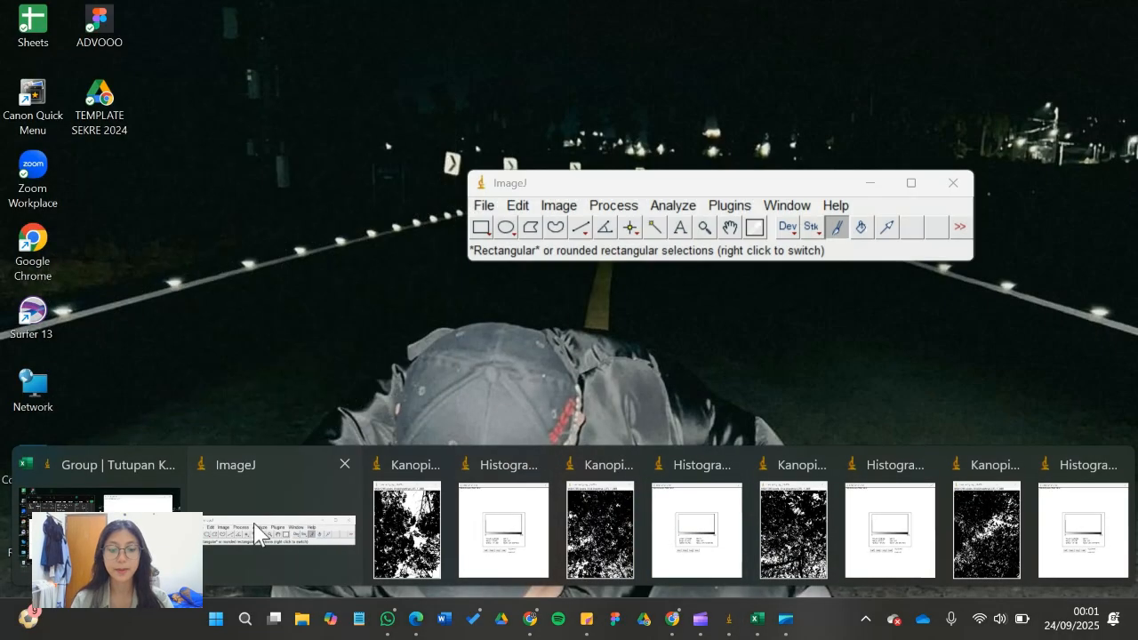
pyautogui.click(253, 522)
pyautogui.click(484, 208)
pyautogui.click(488, 218)
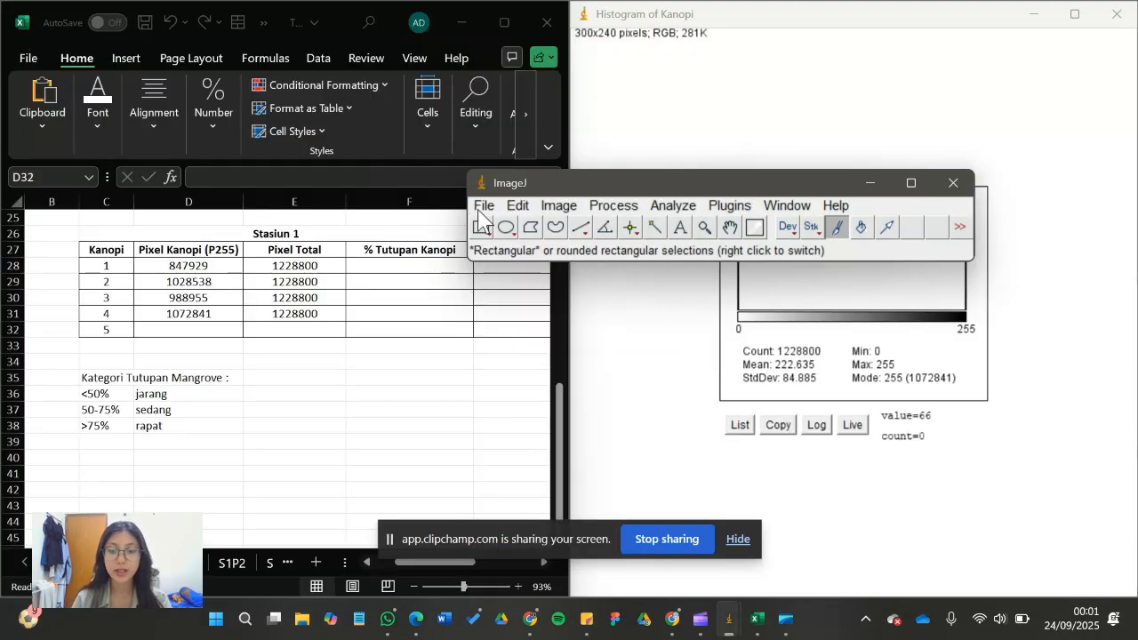
pyautogui.click(479, 206)
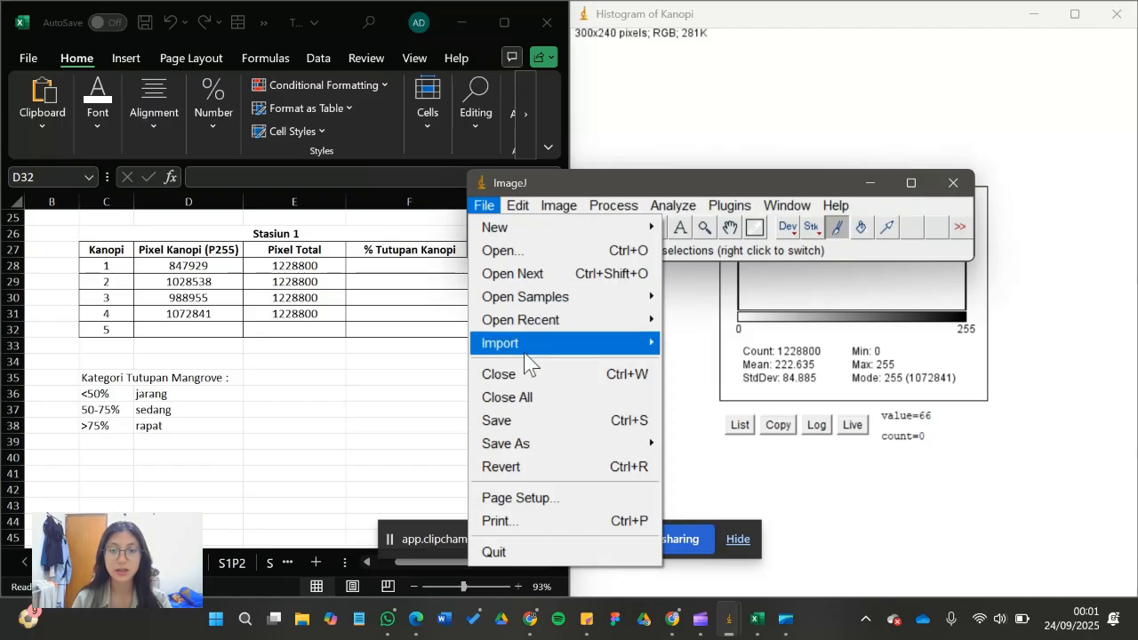
pyautogui.click(526, 254)
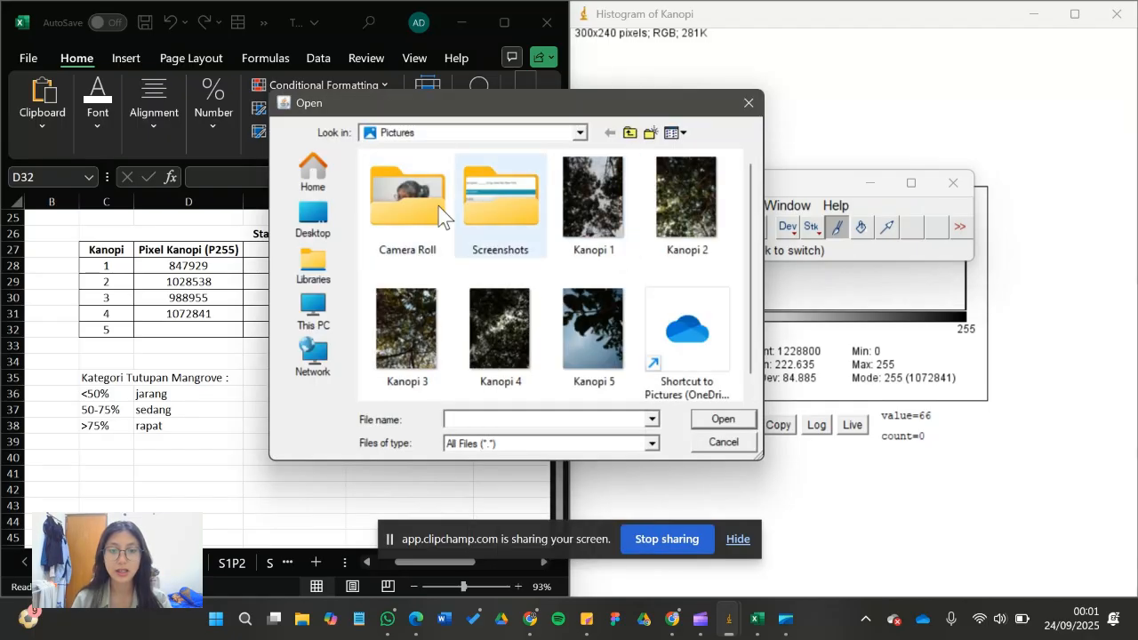
pyautogui.click(560, 308)
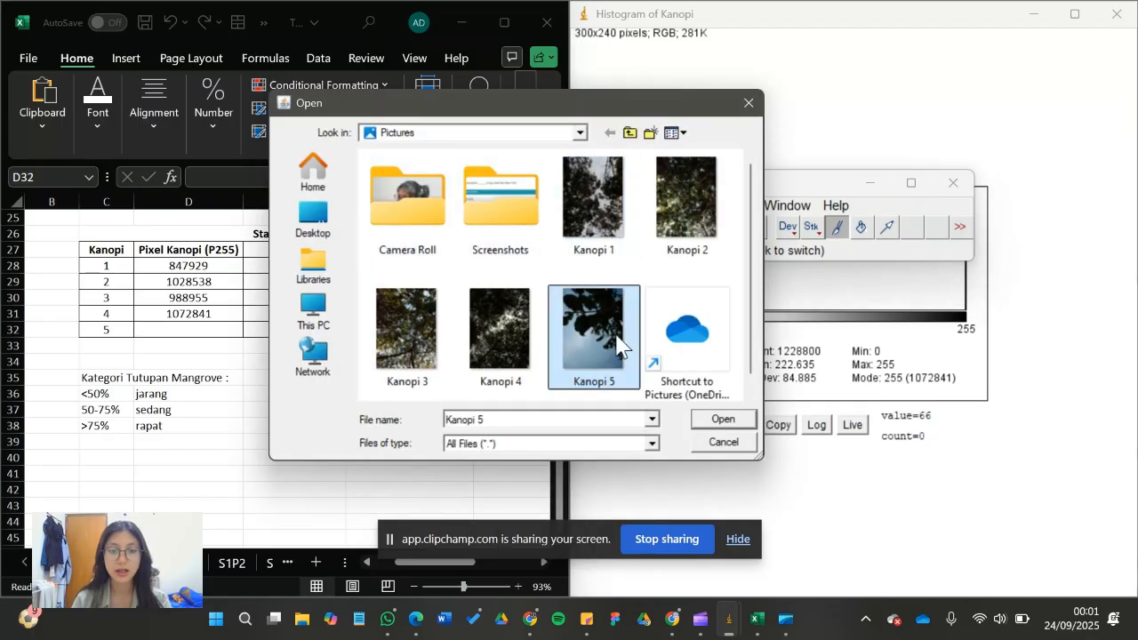
pyautogui.click(733, 423)
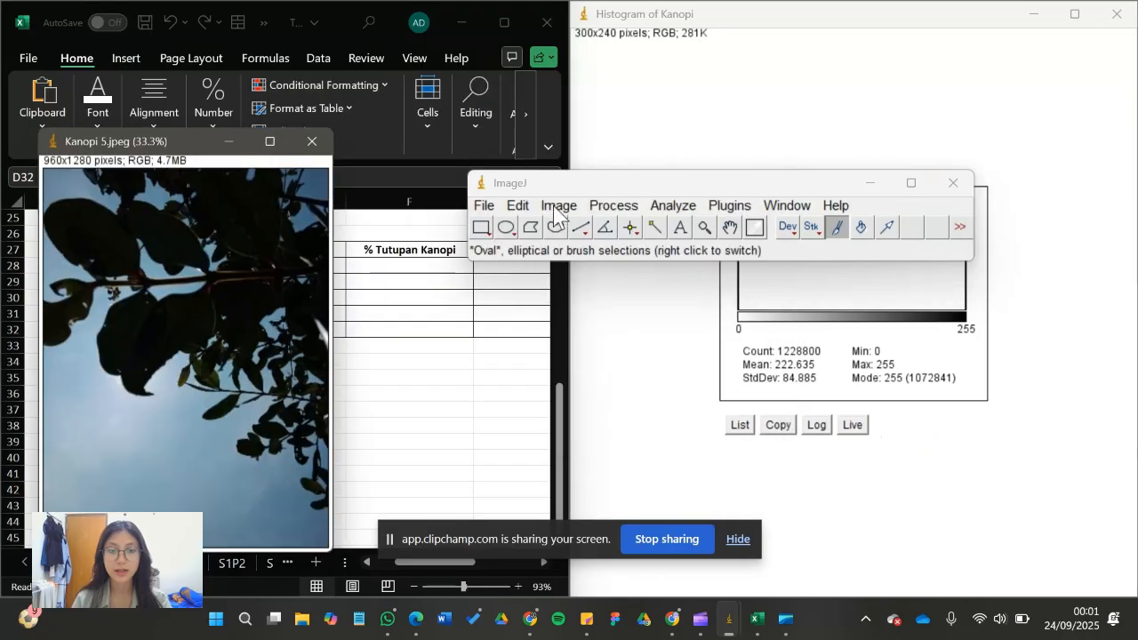
# Convert the Kanopi 5 image from RGB colour to 8-bit.
pyautogui.click(614, 205)
pyautogui.click(550, 210)
pyautogui.click(550, 210)
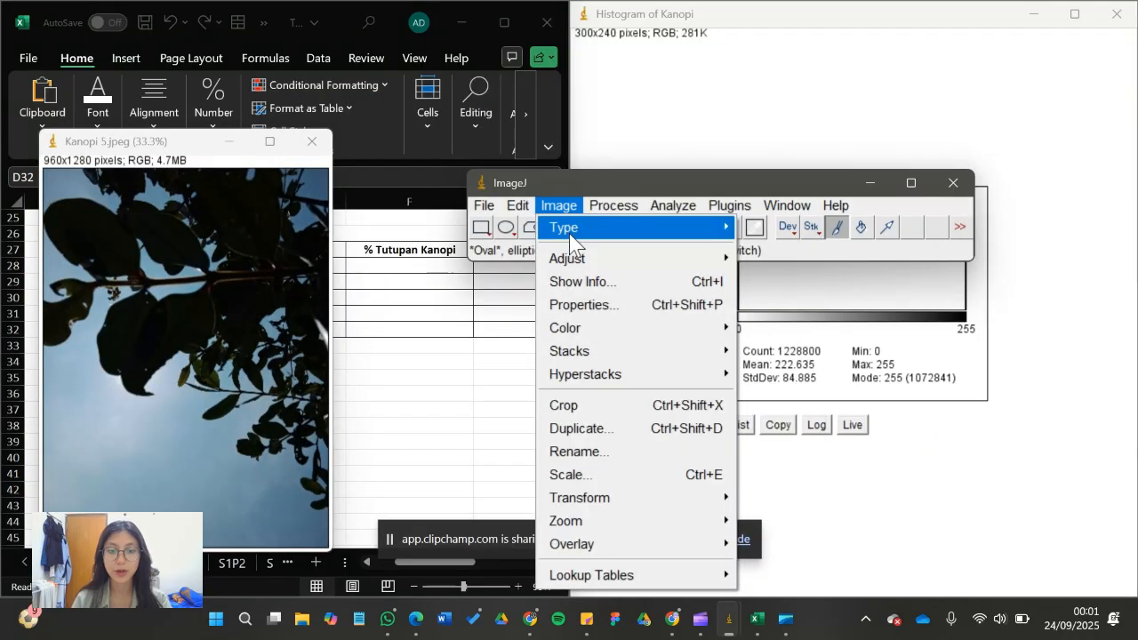
pyautogui.moveTo(569, 233)
pyautogui.click(794, 229)
# Apply a Default-method threshold in B&W display mode to the Kanopi 5 image and close the threshold settings.
pyautogui.click(559, 205)
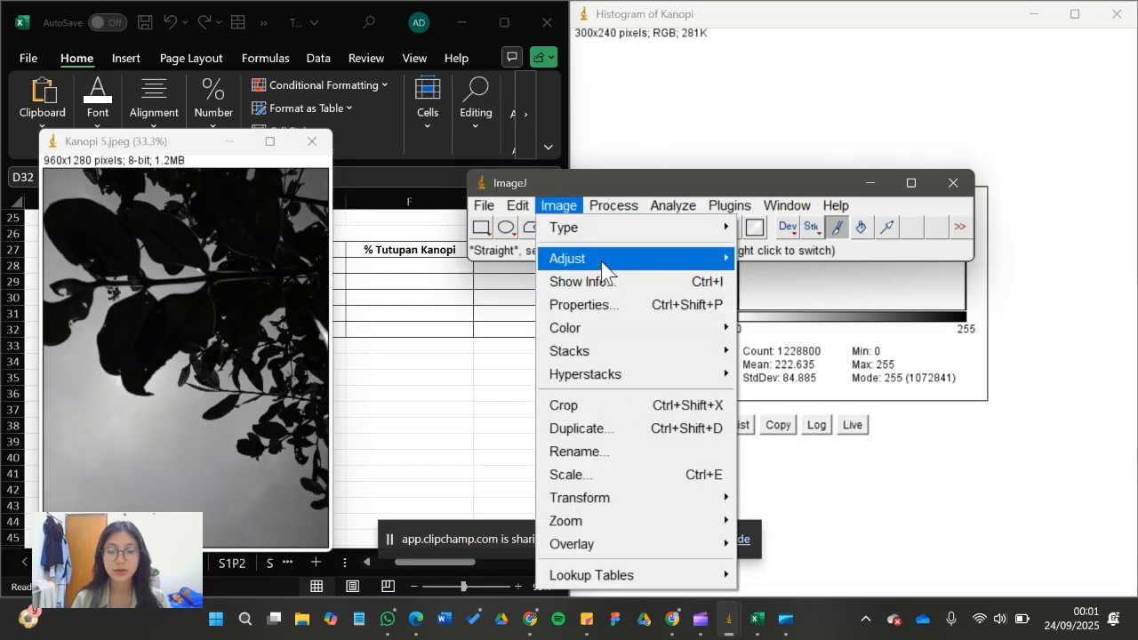
pyautogui.moveTo(602, 264)
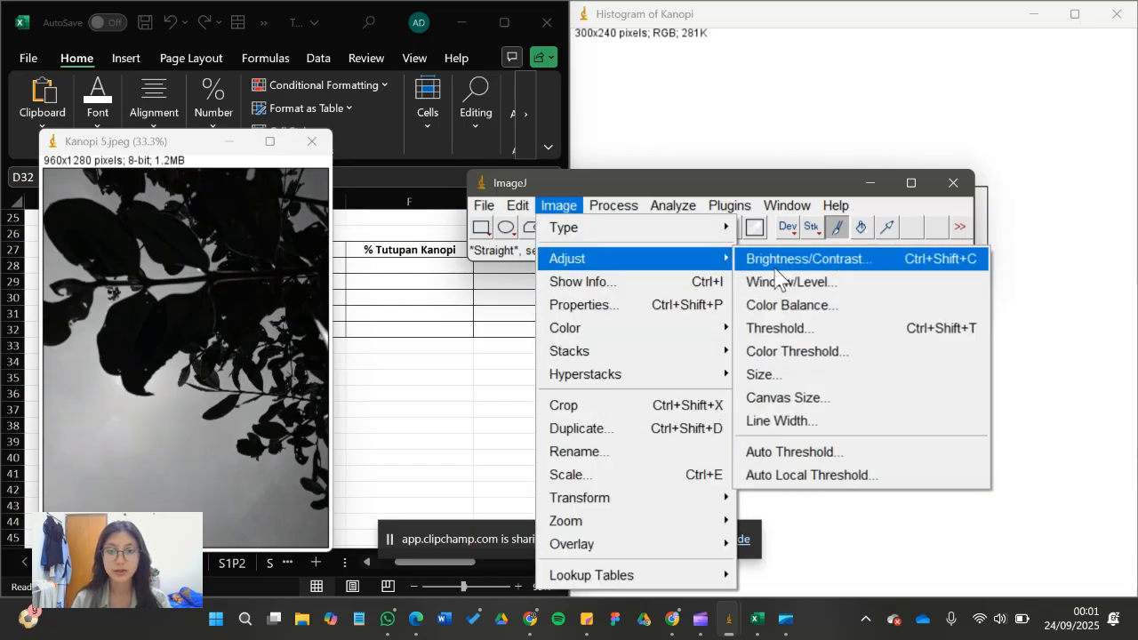
pyautogui.click(792, 331)
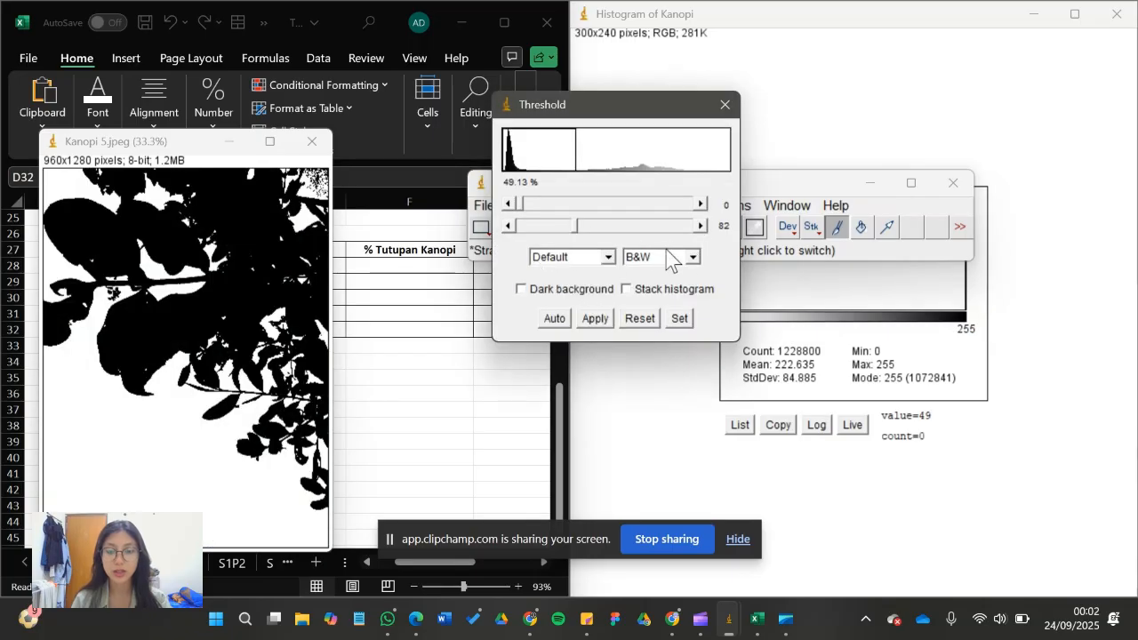
pyautogui.click(602, 324)
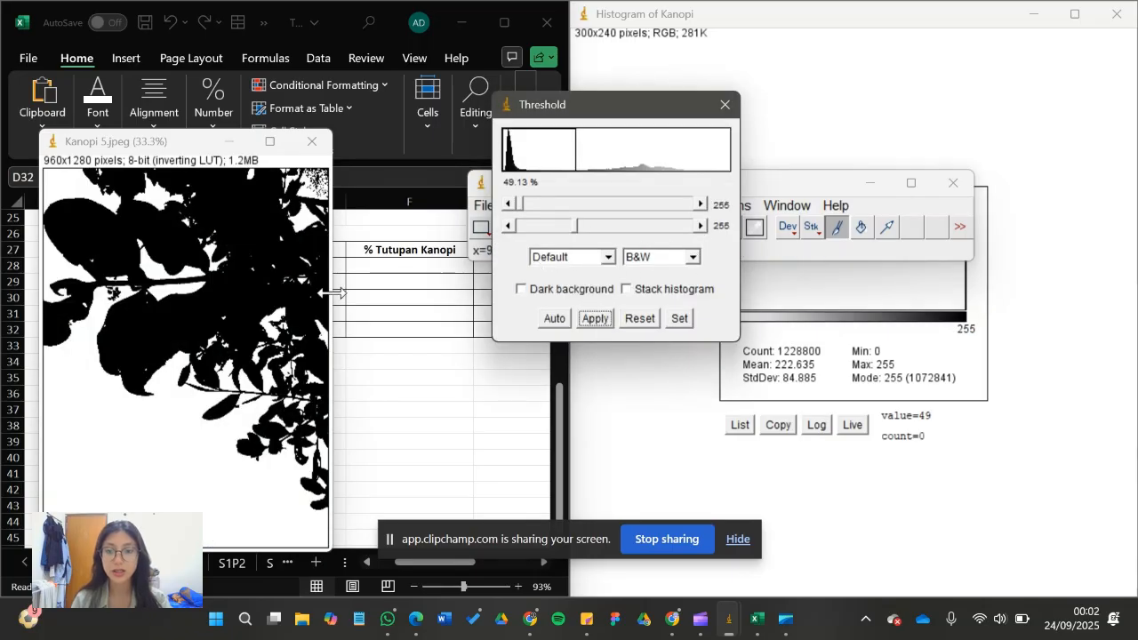
pyautogui.click(724, 104)
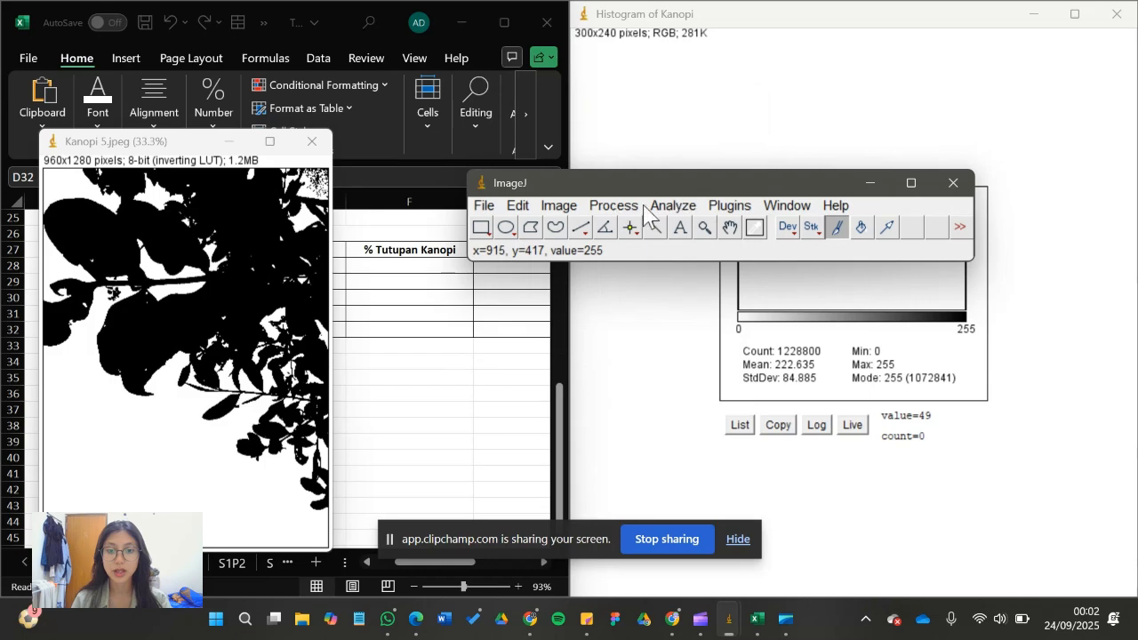
# Generate the histogram of the thresholded Kanopi 5 image and snap it beside the Tutupan Kanopi Excel workbook.
pyautogui.click(682, 208)
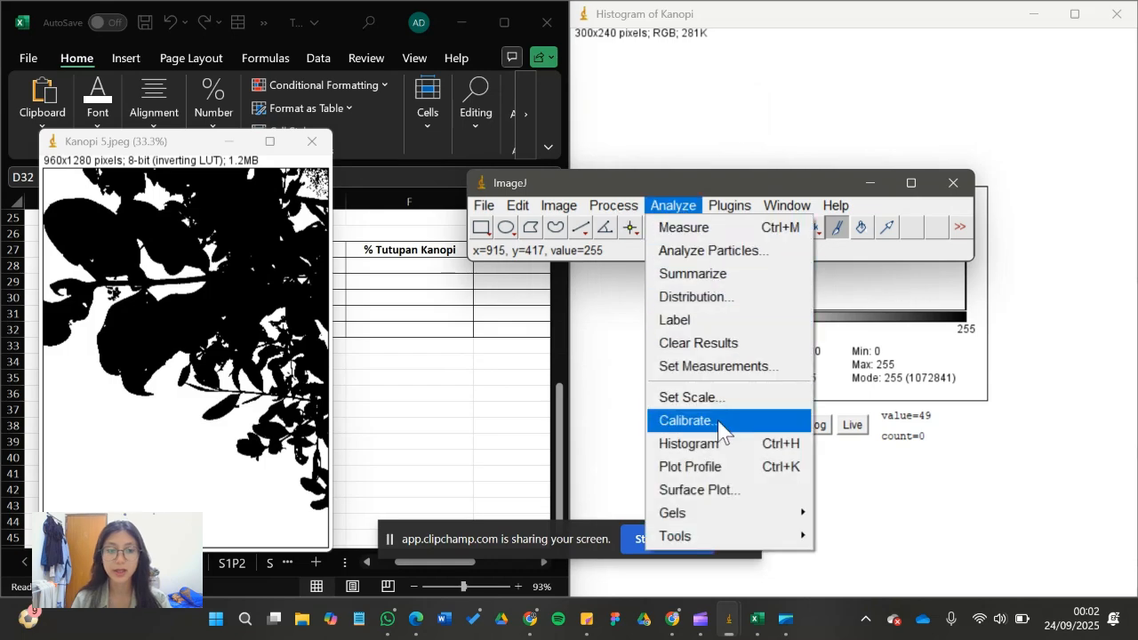
pyautogui.click(718, 444)
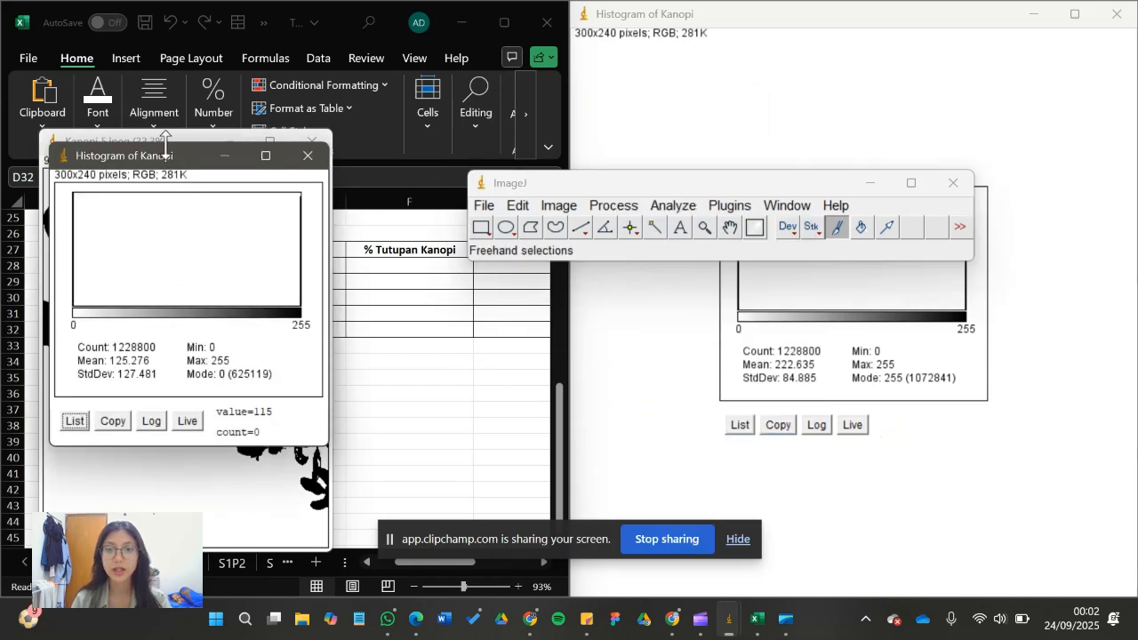
pyautogui.moveTo(164, 158); pyautogui.dragTo(1137, 293)
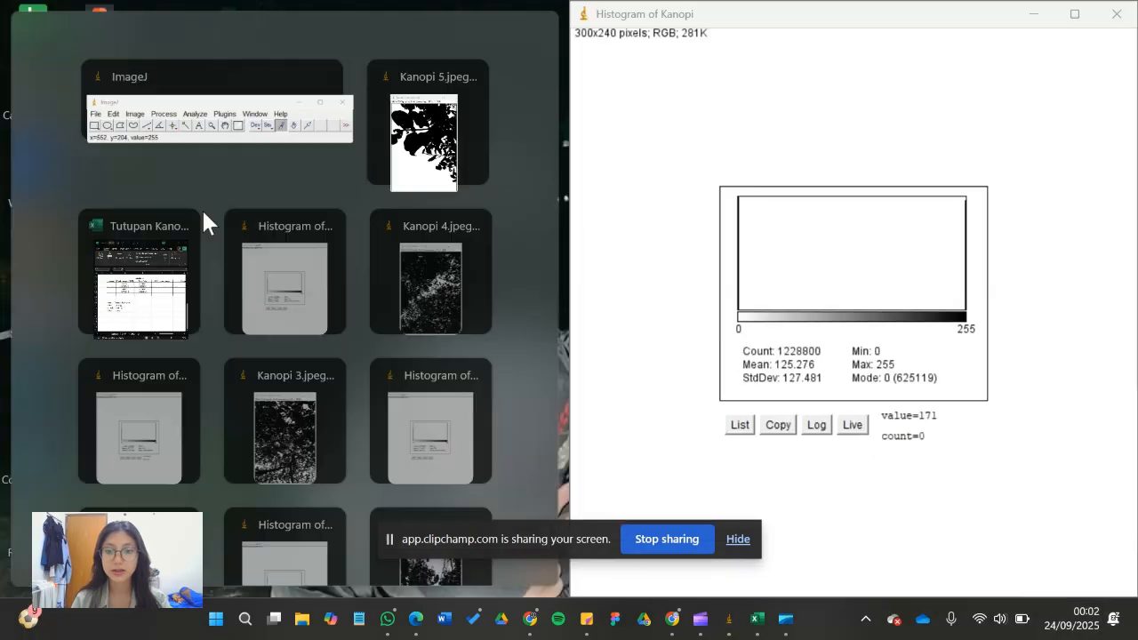
pyautogui.click(142, 278)
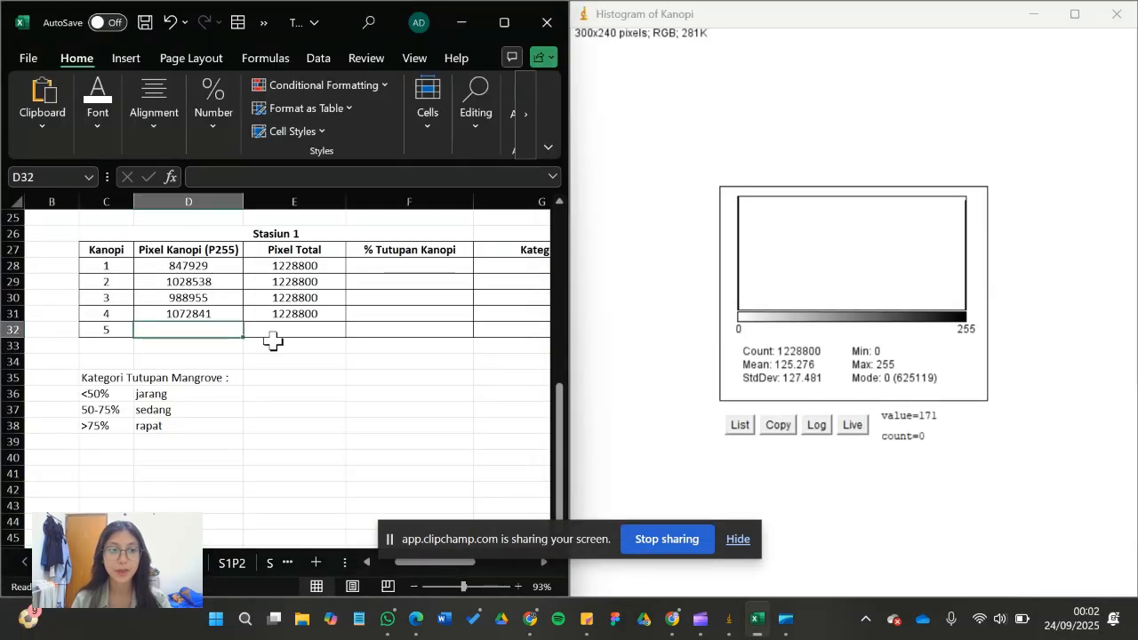
# Fill the Pixel Total 1228800 down to the Kanopi 5 row and enter 625119 as its Pixel Kanopi (P255).
pyautogui.click(293, 313)
pyautogui.moveTo(344, 319); pyautogui.dragTo(342, 333)
pyautogui.click(222, 329)
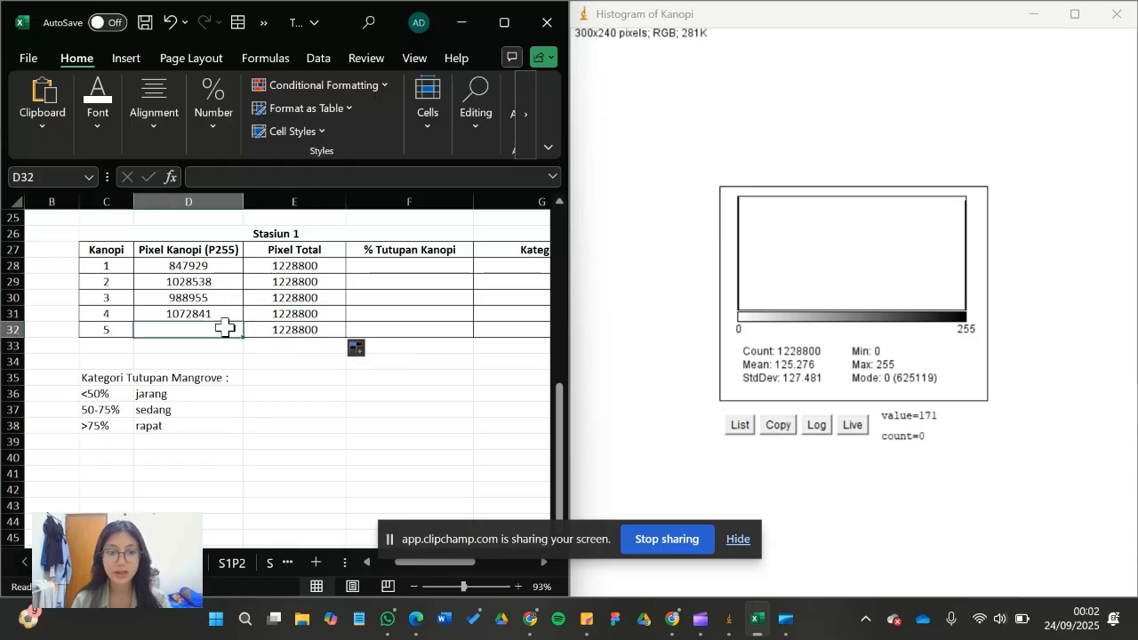
pyautogui.write('625119')
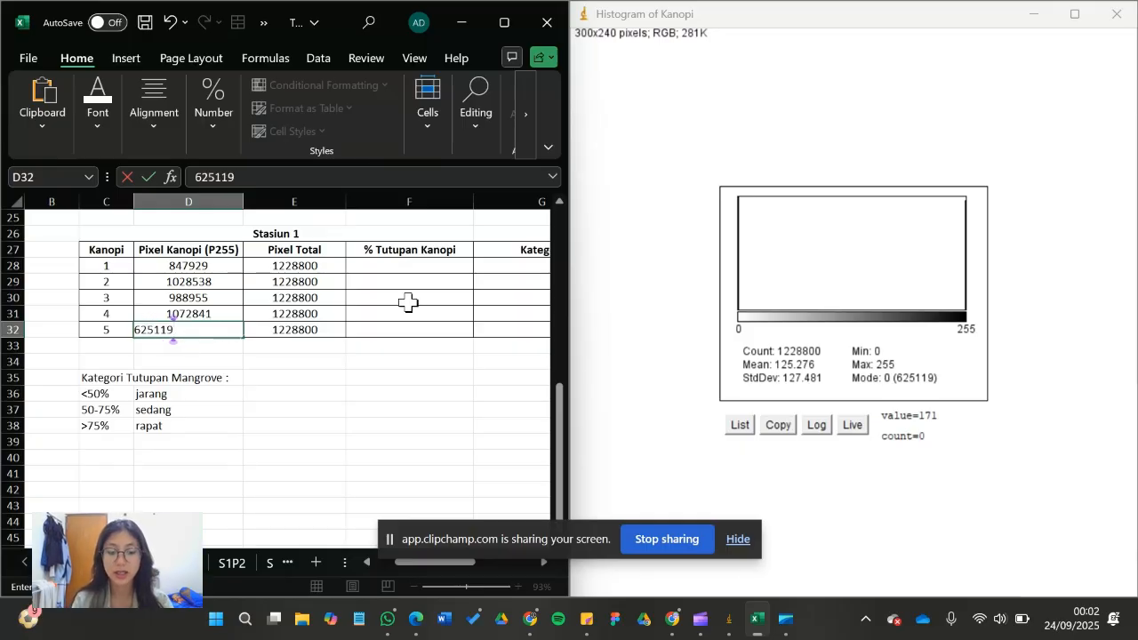
pyautogui.click(407, 303)
# Maximize the workbook and enter the formula =(D28/E28)*100 as the % Tutupan Kanopi of Kanopi 1.
pyautogui.click(412, 267)
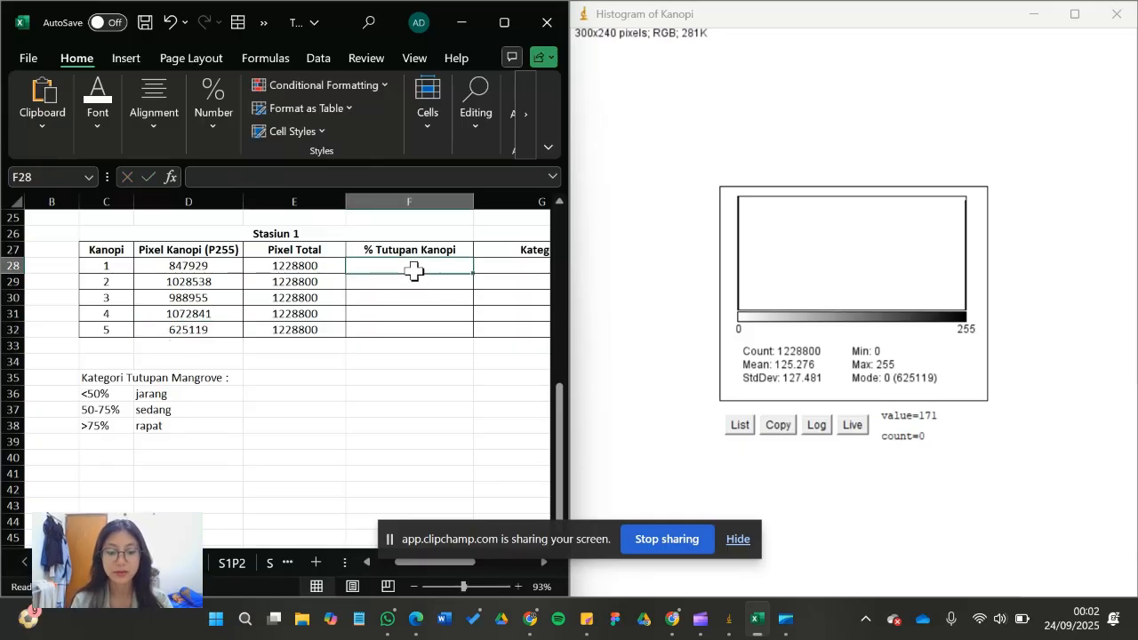
pyautogui.click(498, 33)
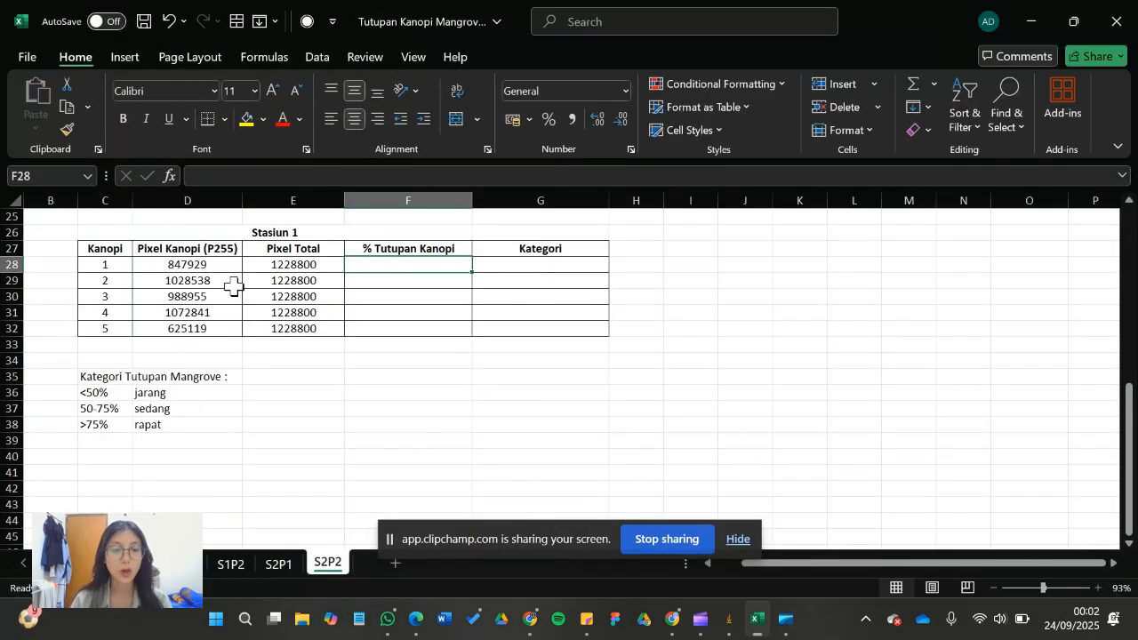
pyautogui.keyDown('ctrl'); pyautogui.scroll(3, 232, 285); pyautogui.keyUp('ctrl')
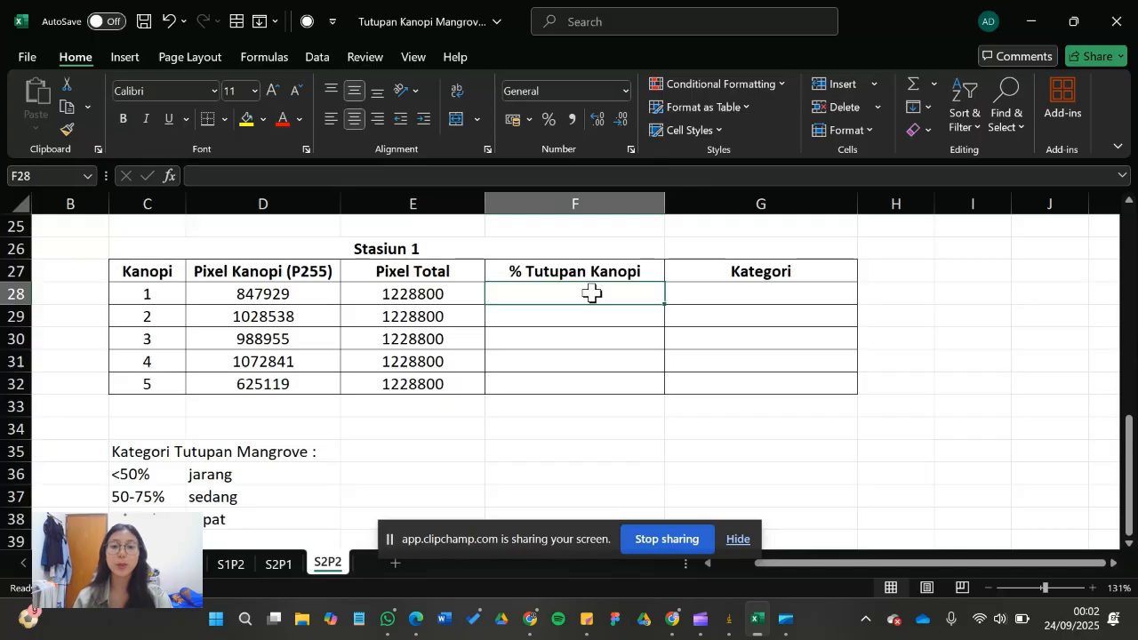
pyautogui.write('=(D28')
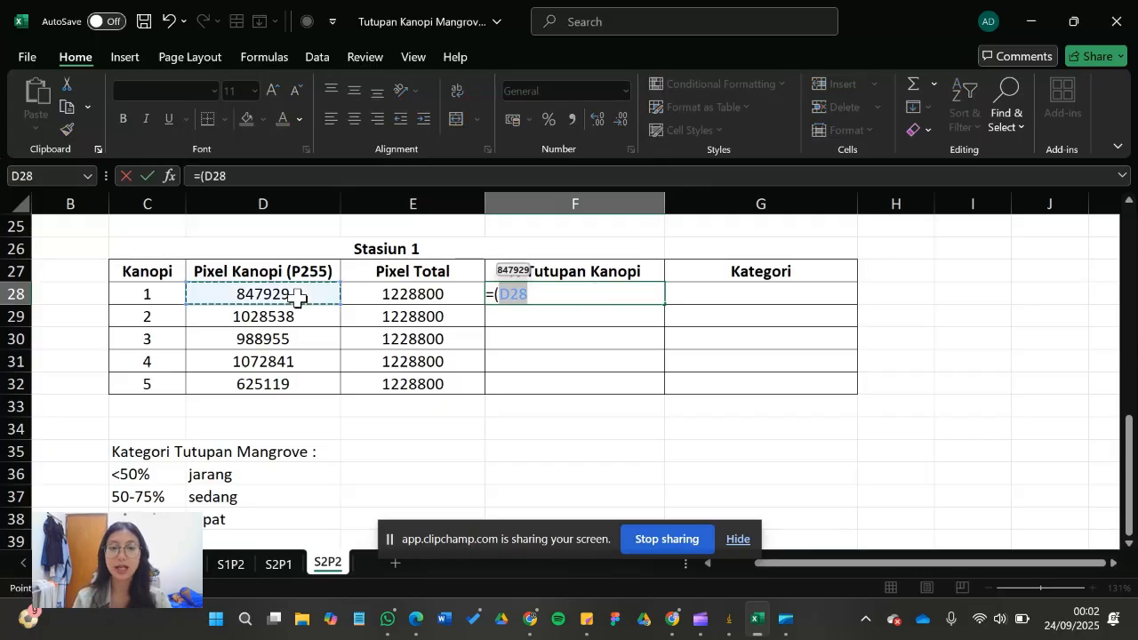
pyautogui.write('/')
pyautogui.click(405, 296)
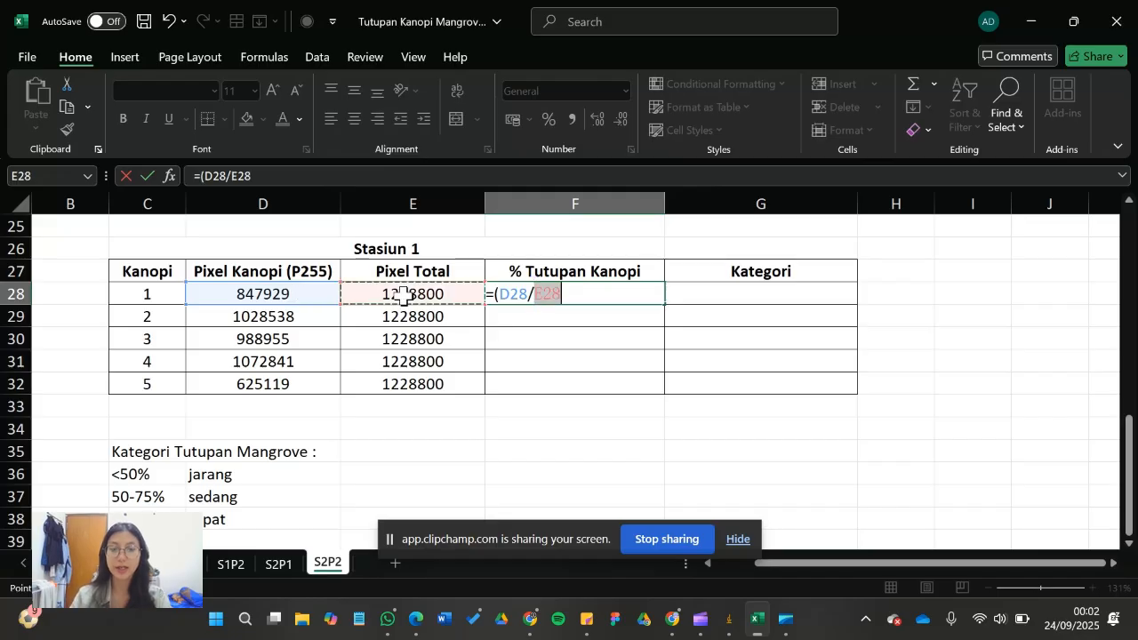
pyautogui.write(')*100')
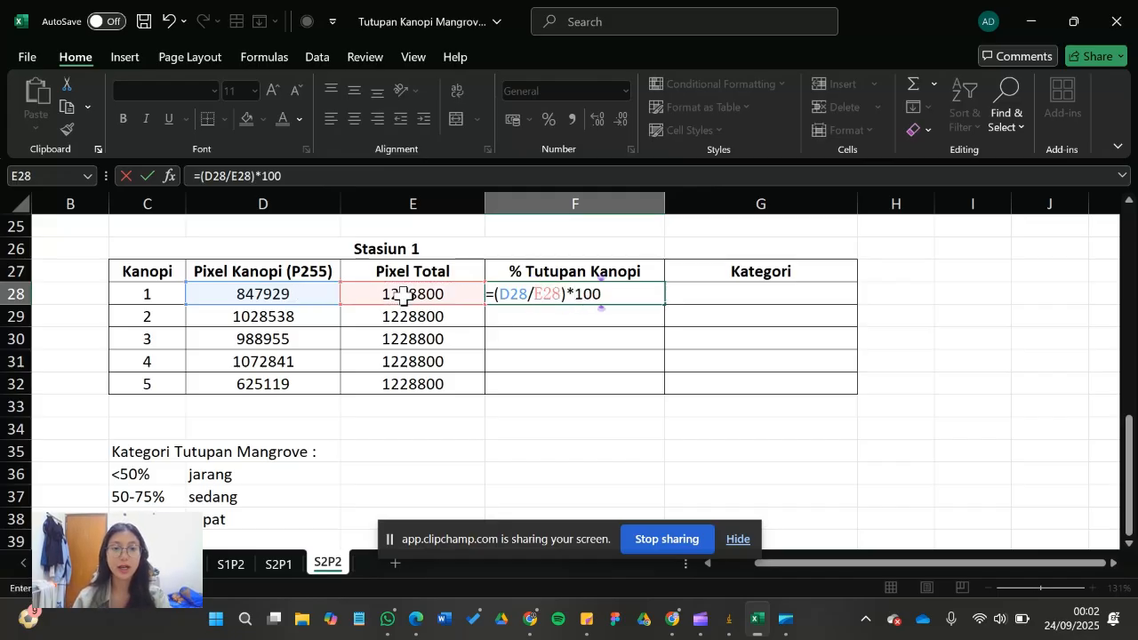
pyautogui.press('Return')
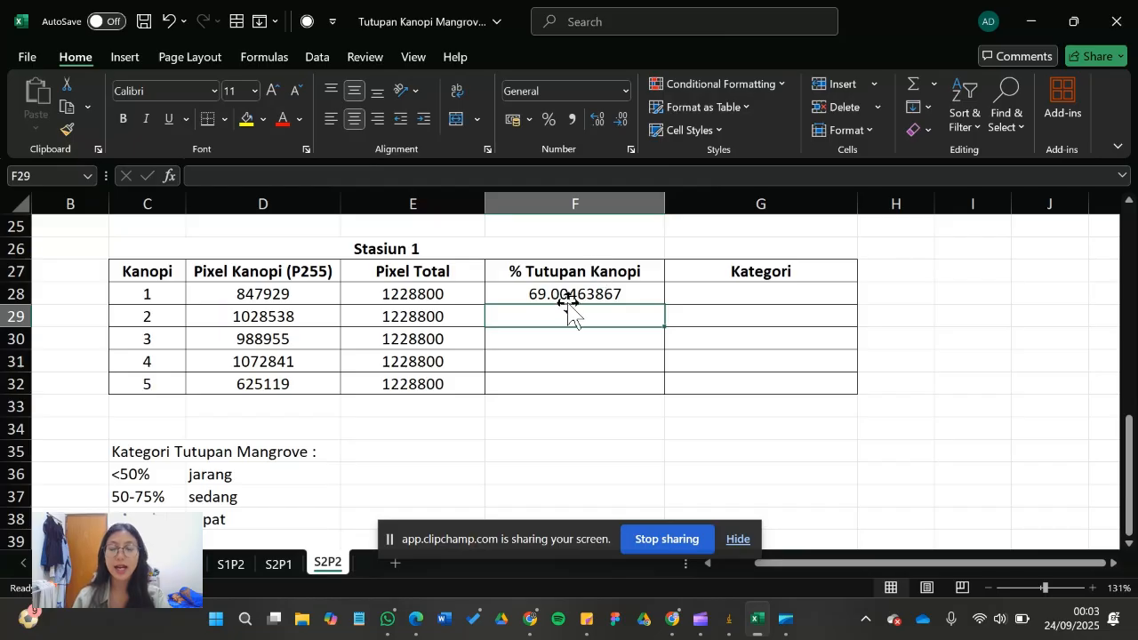
# Fill the % Tutupan Kanopi formula from Kanopi 1 down to the Kanopi 5 row in the Stasiun 1 table.
pyautogui.scroll(6, 582, 311)
pyautogui.scroll(2, 582, 311)
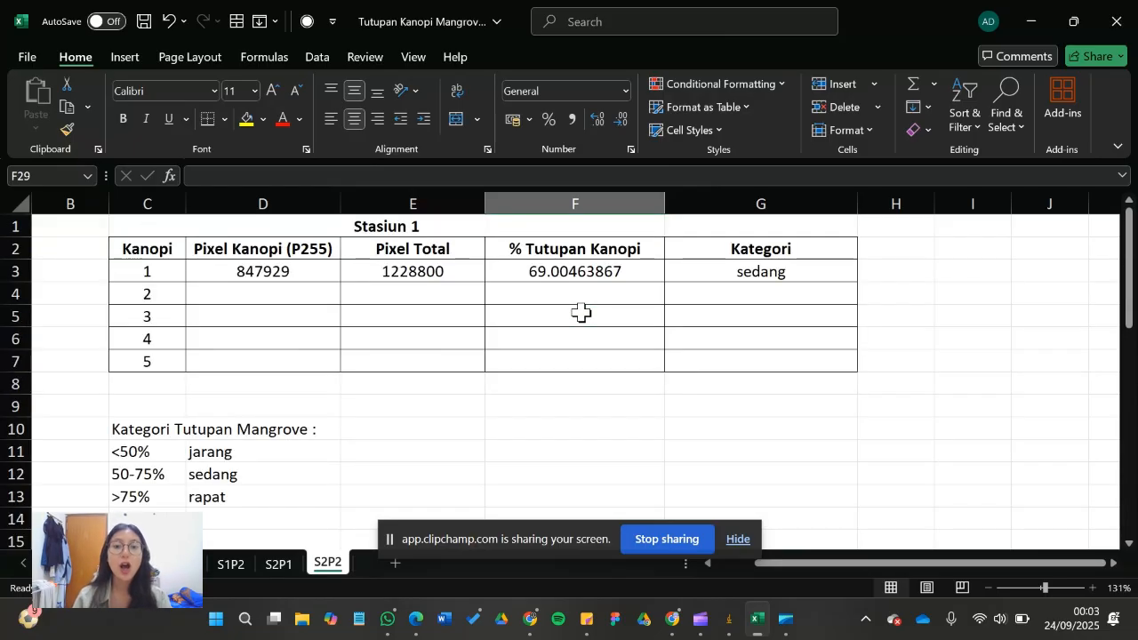
pyautogui.scroll(-8, 581, 311)
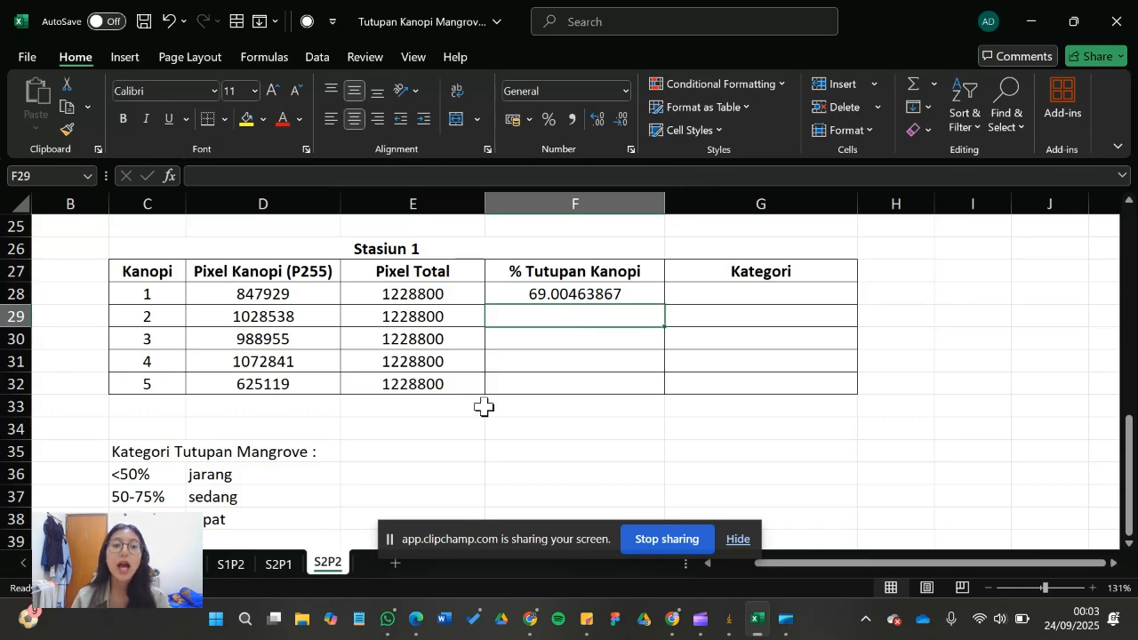
pyautogui.click(565, 294)
pyautogui.moveTo(663, 302); pyautogui.dragTo(670, 395)
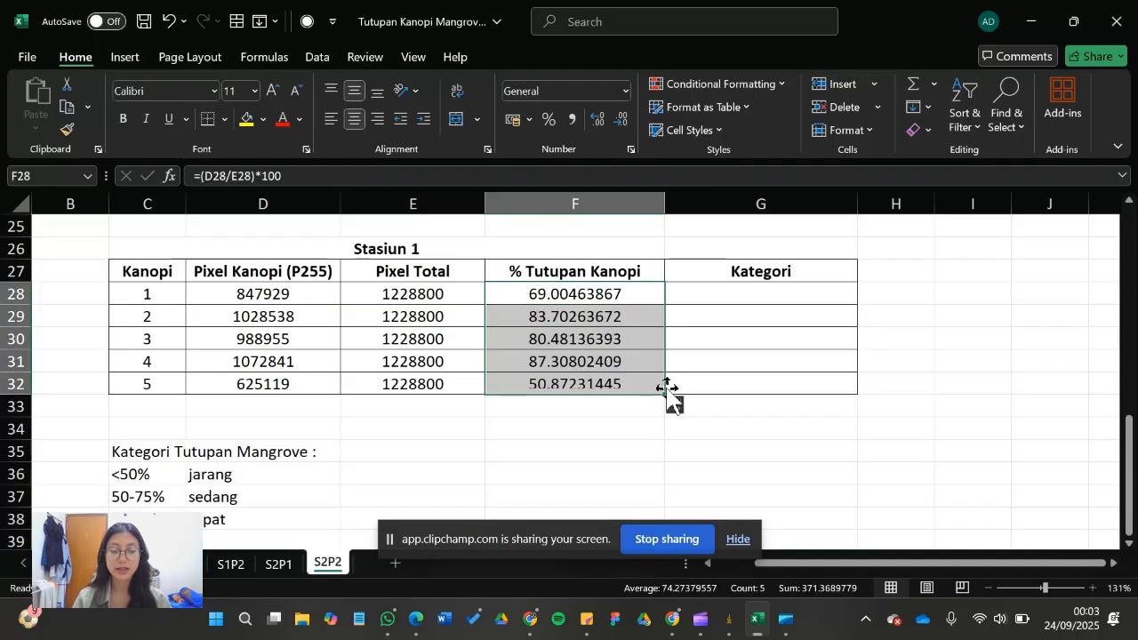
pyautogui.click(697, 333)
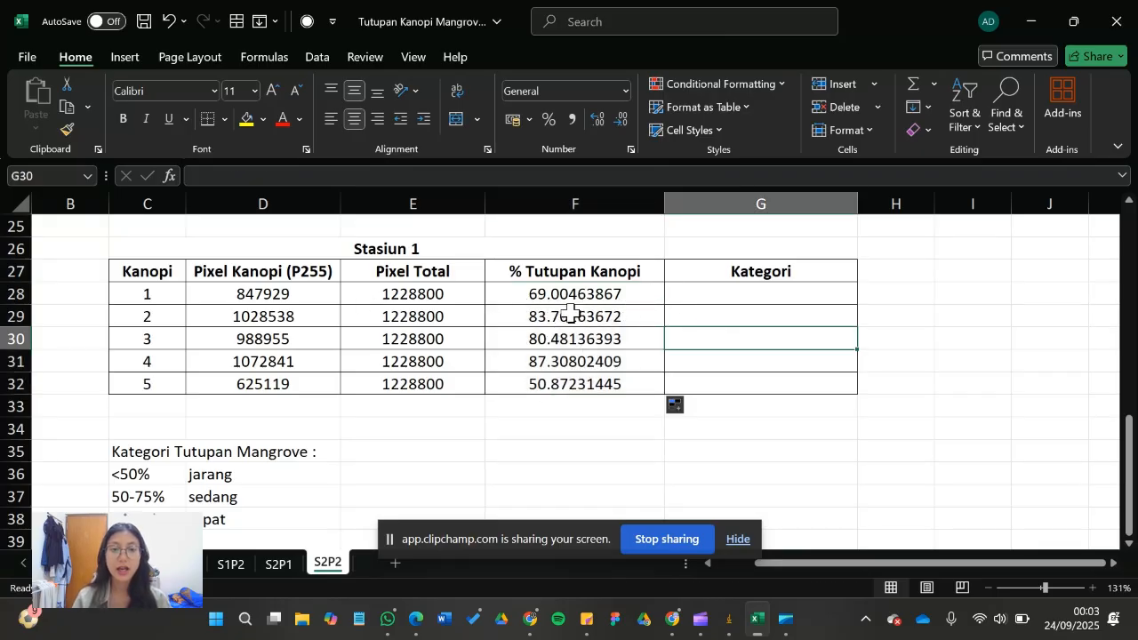
# Enter the Kategori values: sedang for Kanopi 1, rapat for Kanopi 2, 3 and 4, and jarang for Kanopi 5.
pyautogui.click(751, 298)
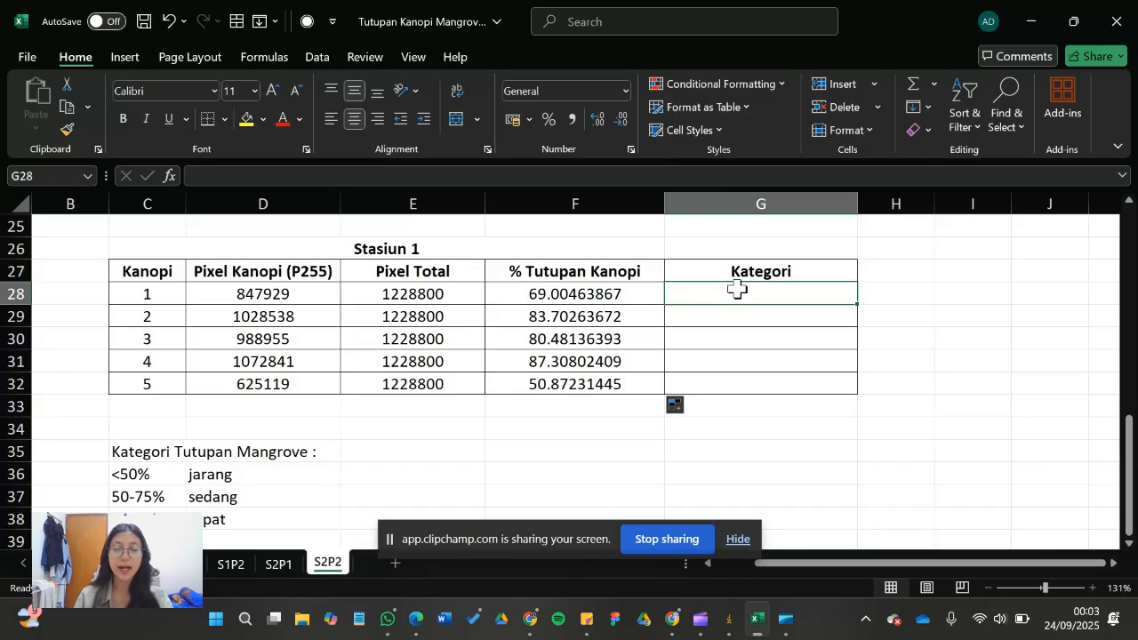
pyautogui.write('sedang')
pyautogui.press('Return')
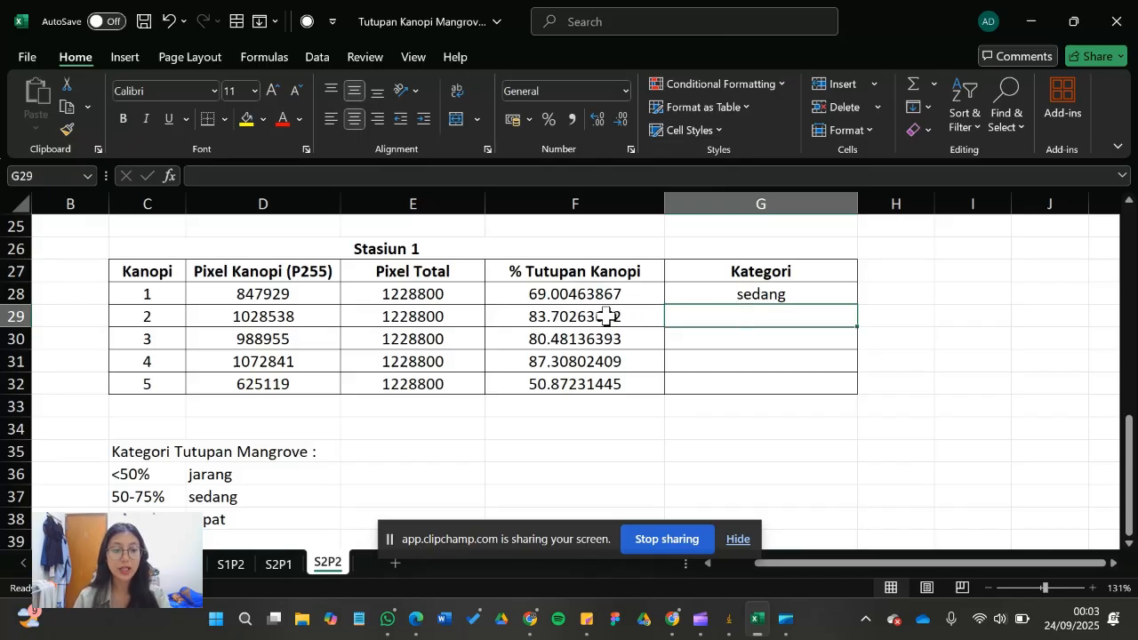
pyautogui.write('rapat')
pyautogui.press('Return')
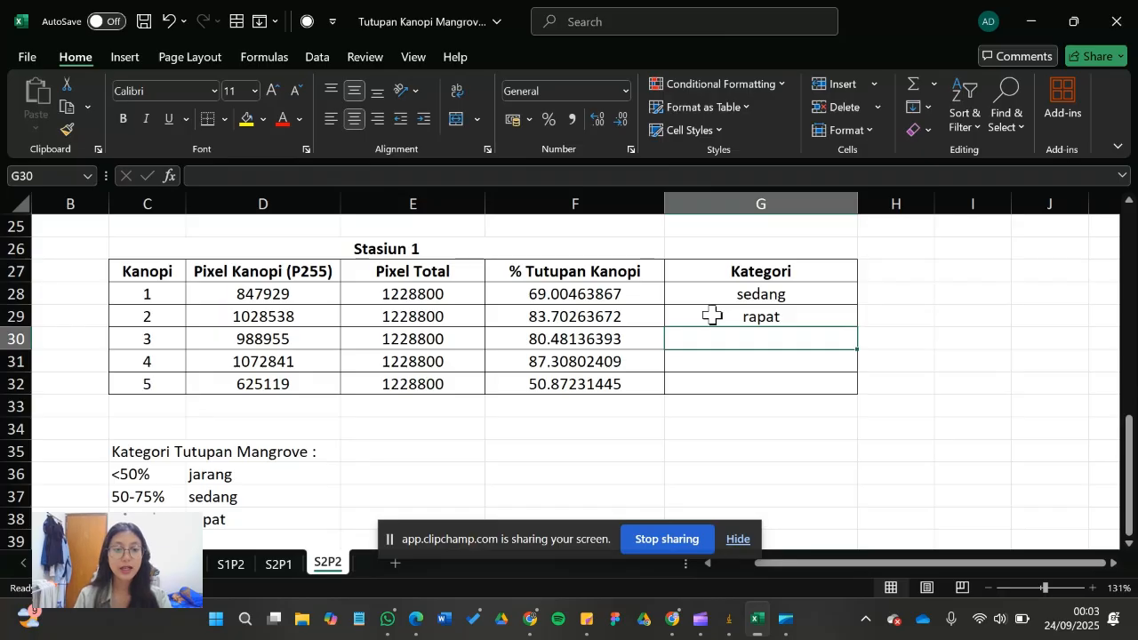
pyautogui.write('rapat')
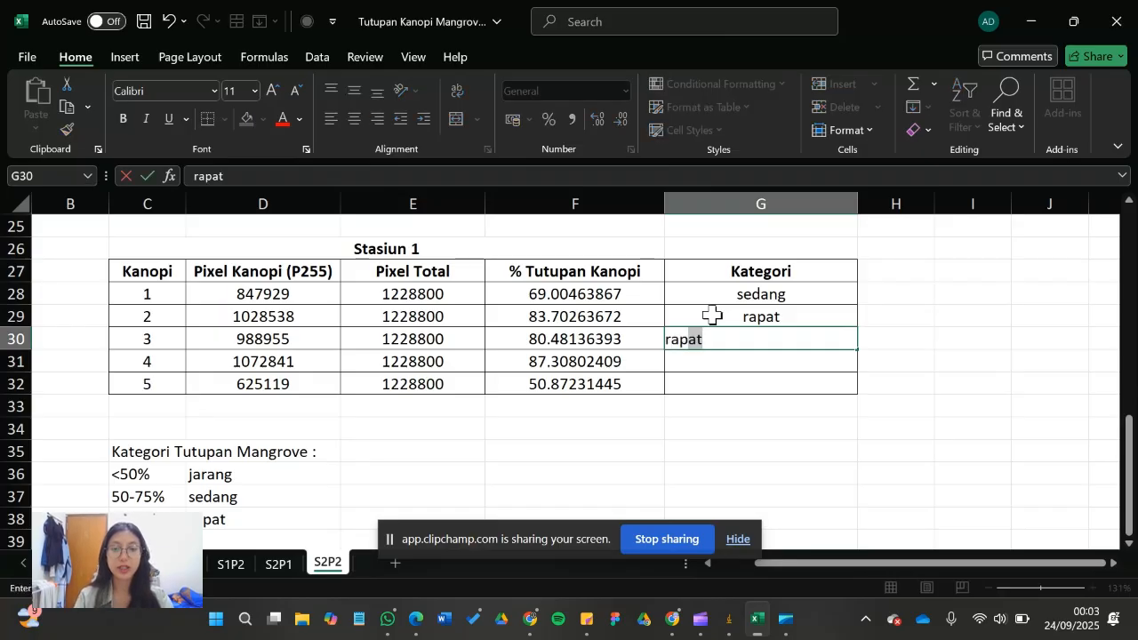
pyautogui.press('Return')
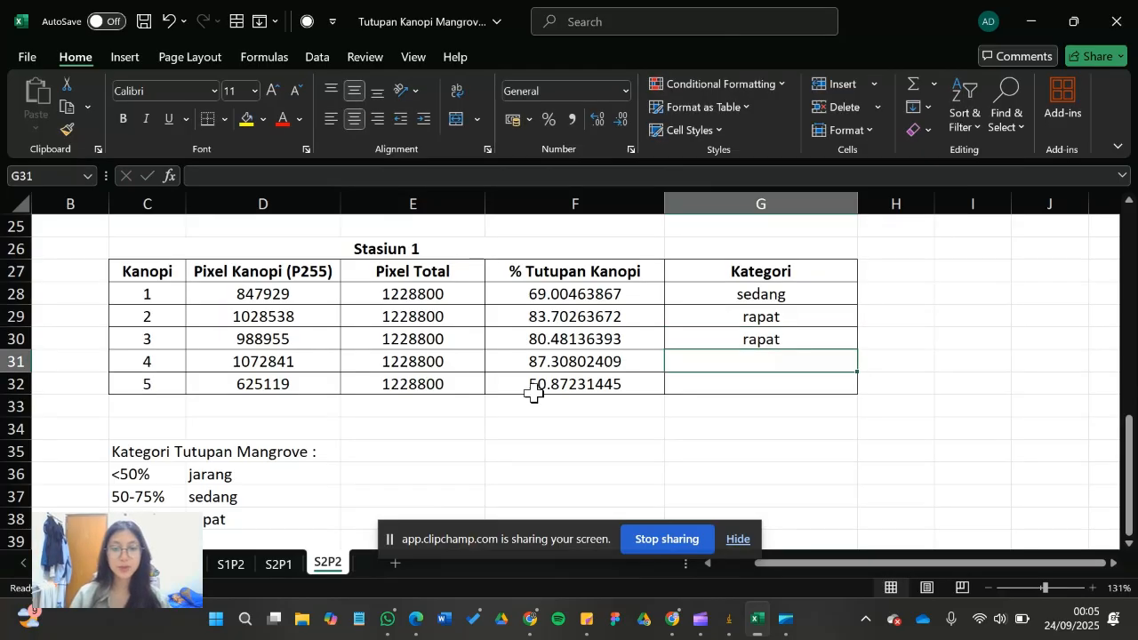
pyautogui.write('rapat')
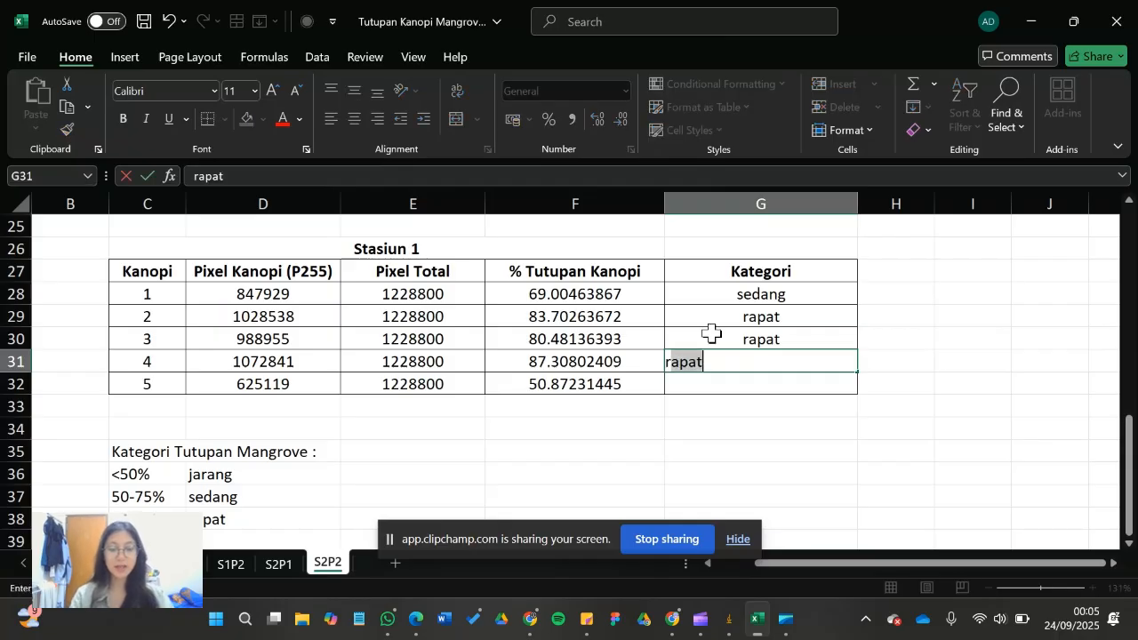
pyautogui.press('Return')
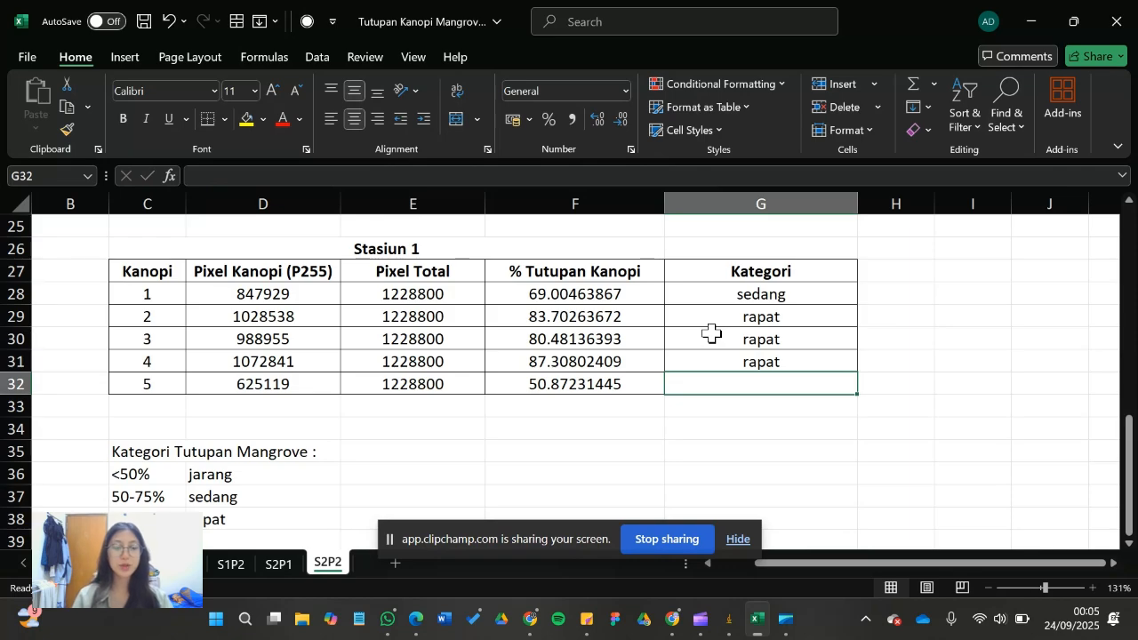
pyautogui.write('jarang')
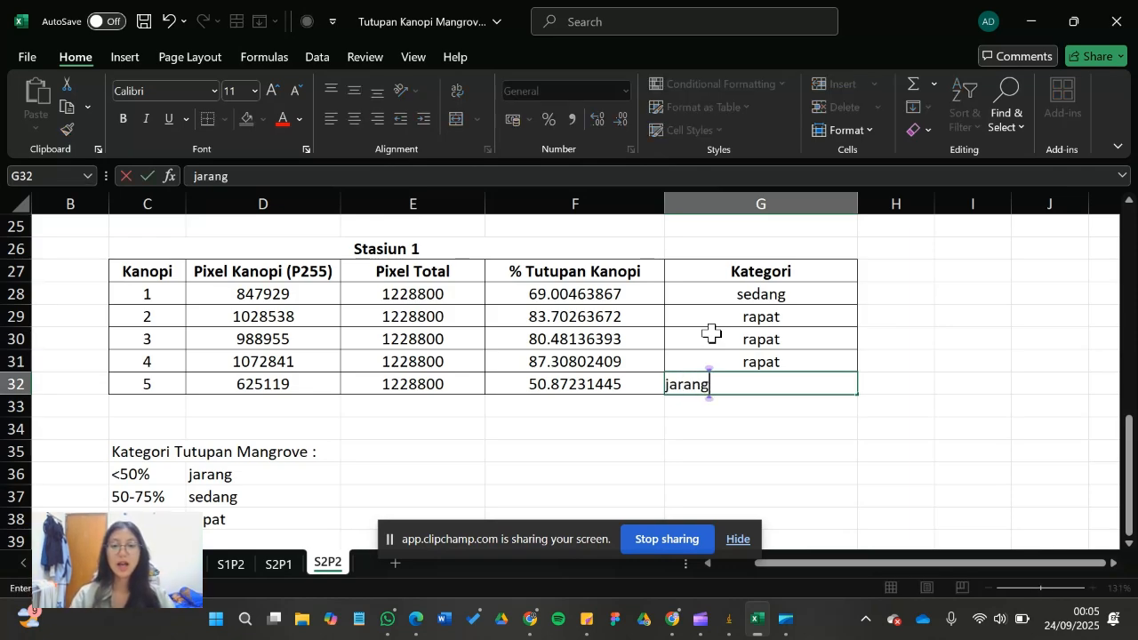
pyautogui.click(886, 371)
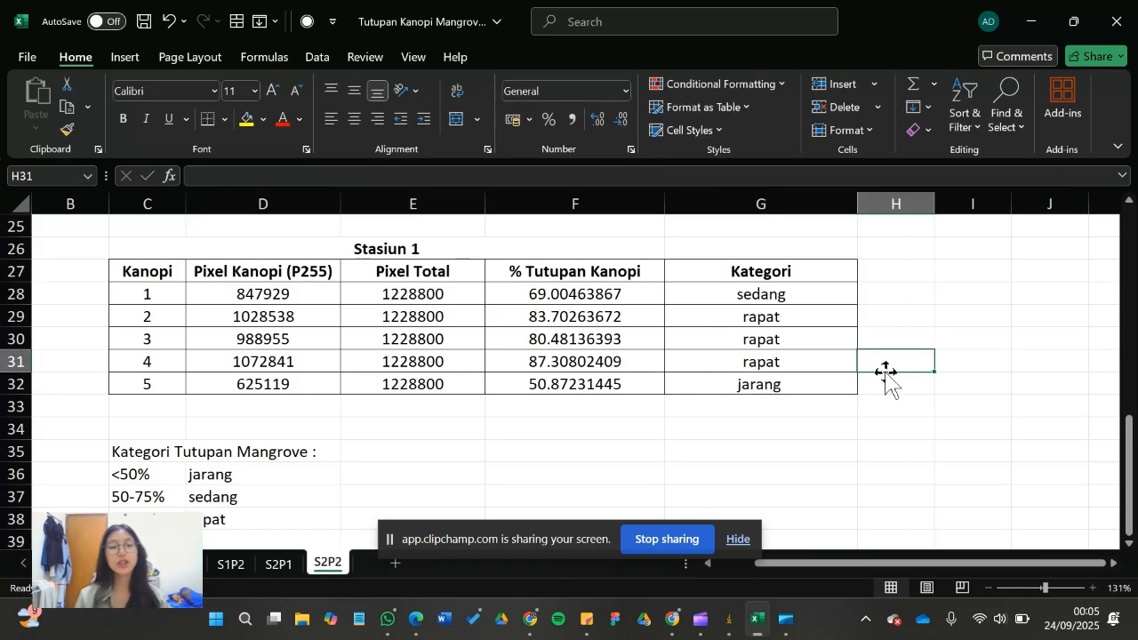